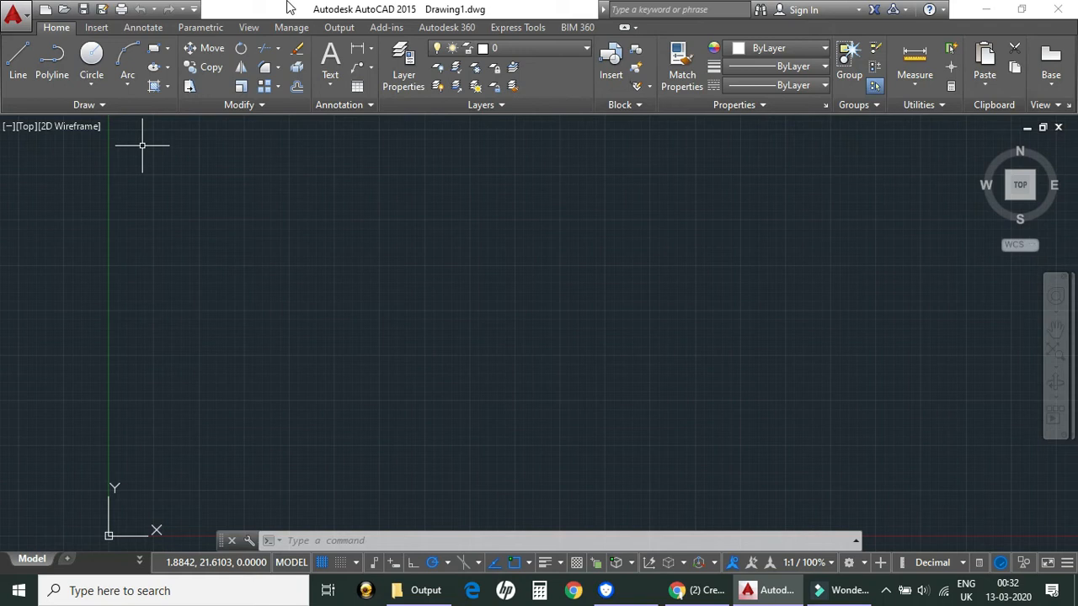
Step: Turn off the grid display and set the drawing's length units to Decimal with 0.00 precision
key(F7)
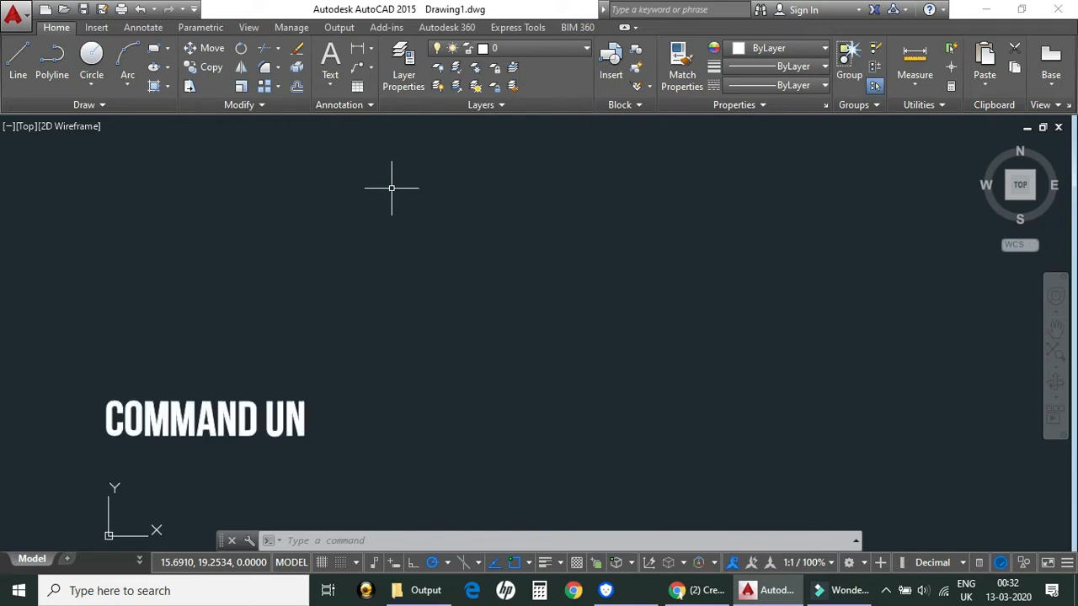
text(UN)
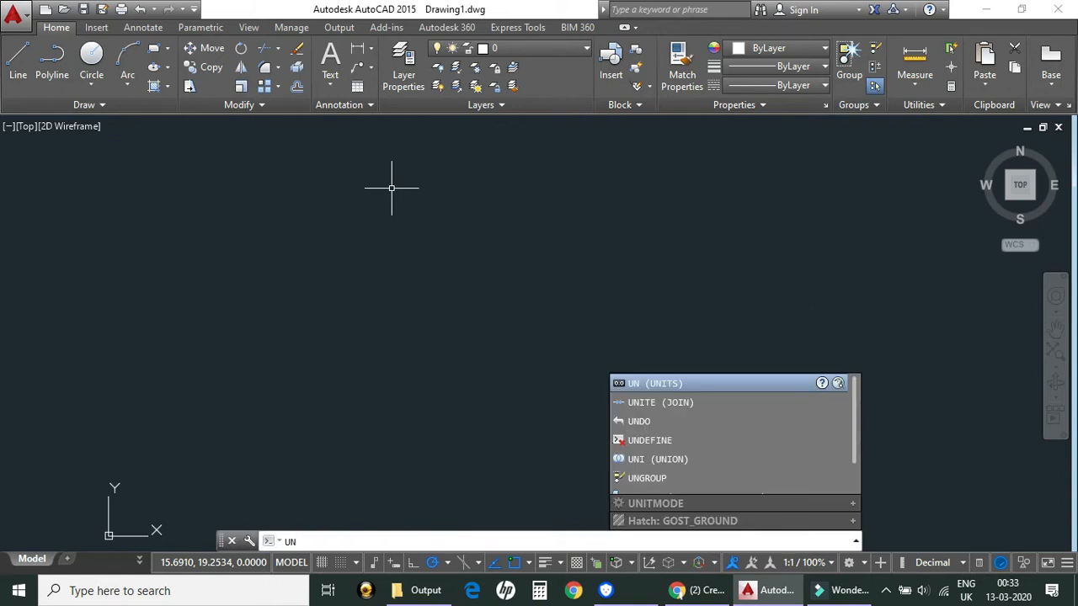
key(Return)
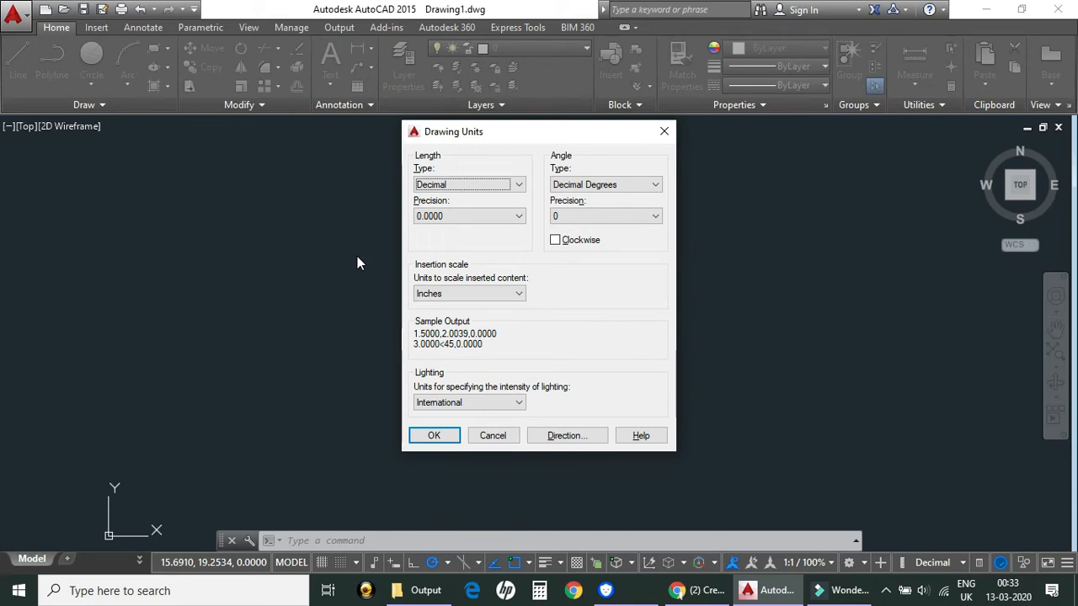
click(519, 187)
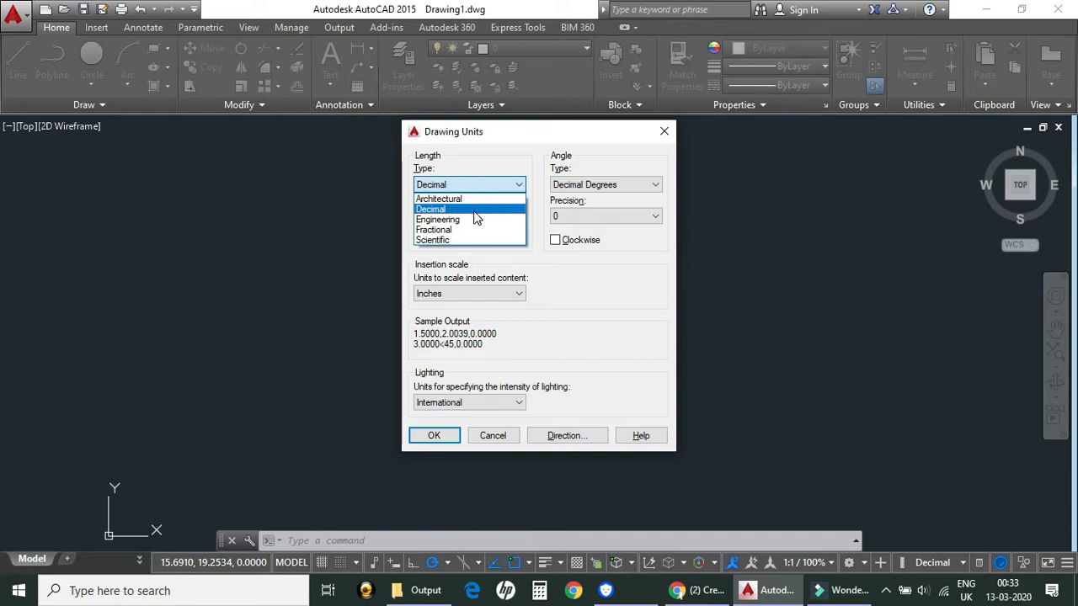
click(474, 209)
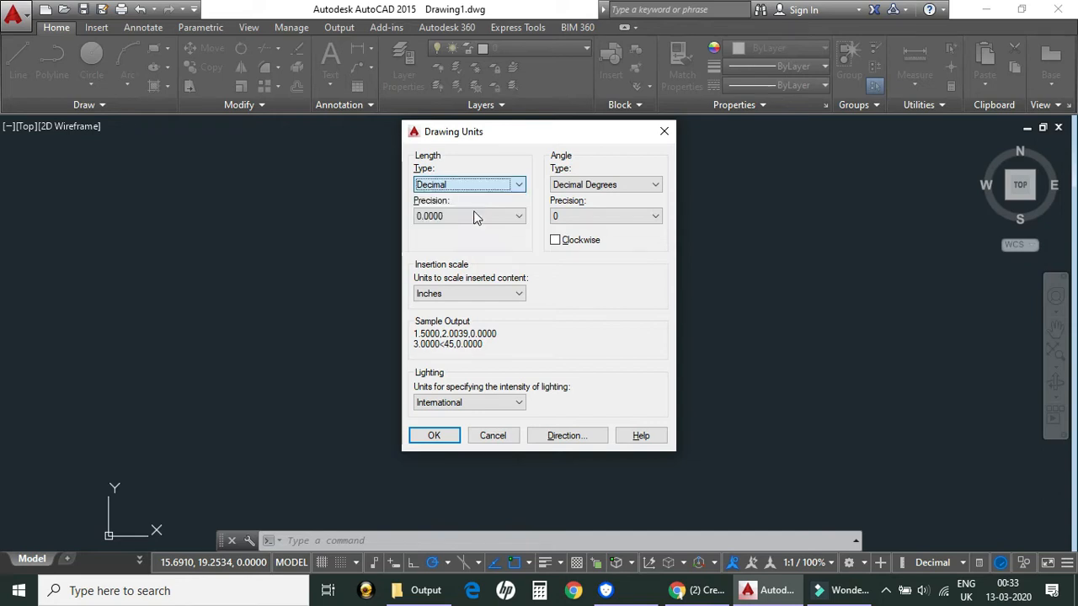
click(521, 217)
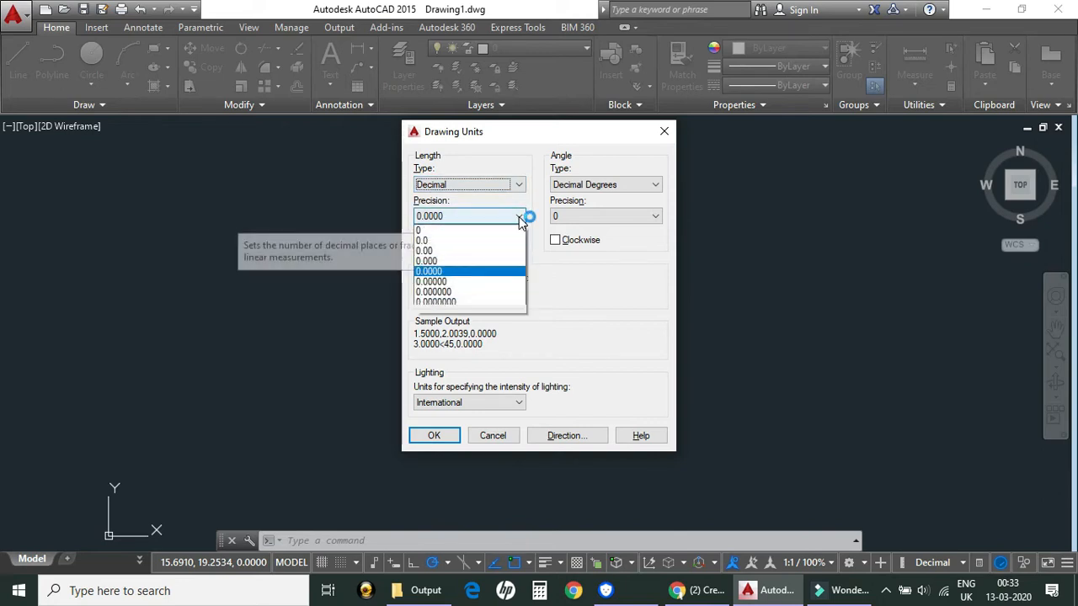
click(486, 251)
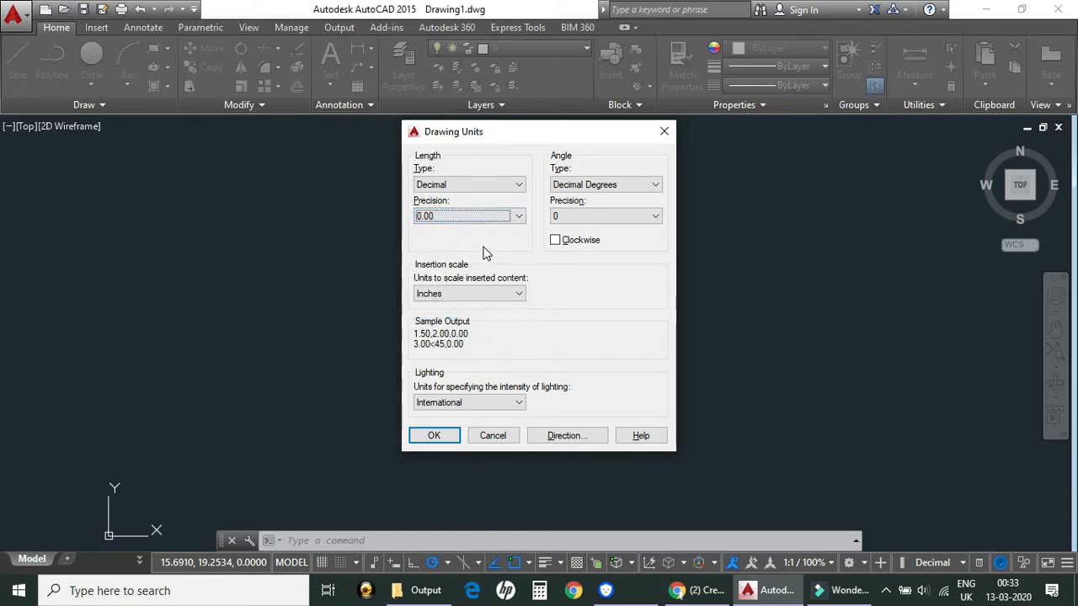
Step: Set the insertion scale to Millimeters and the angle type to Decimal Degrees, and apply the drawing units
click(521, 294)
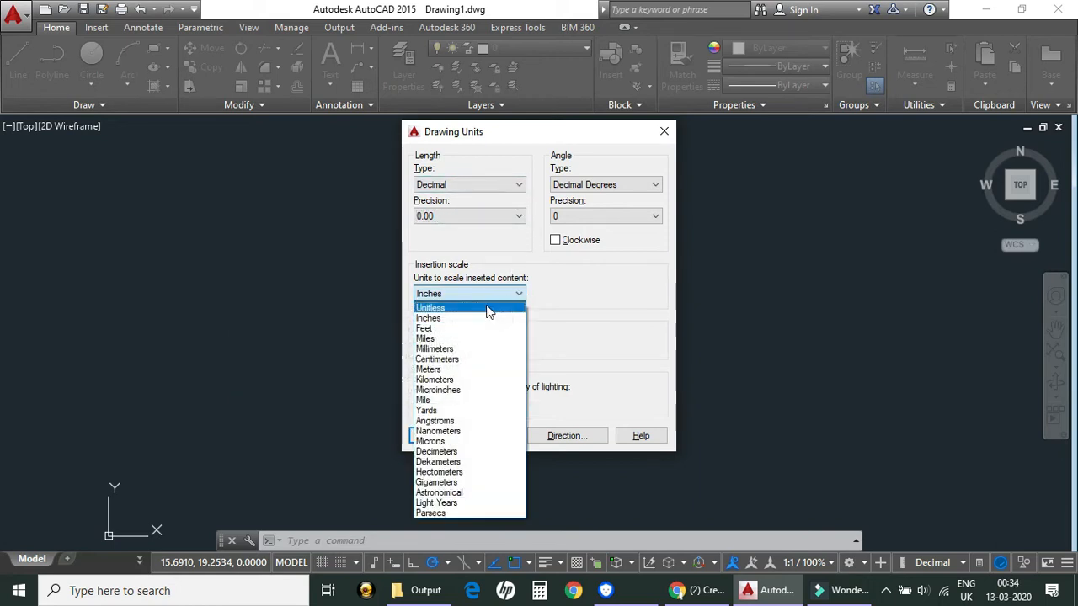
click(457, 352)
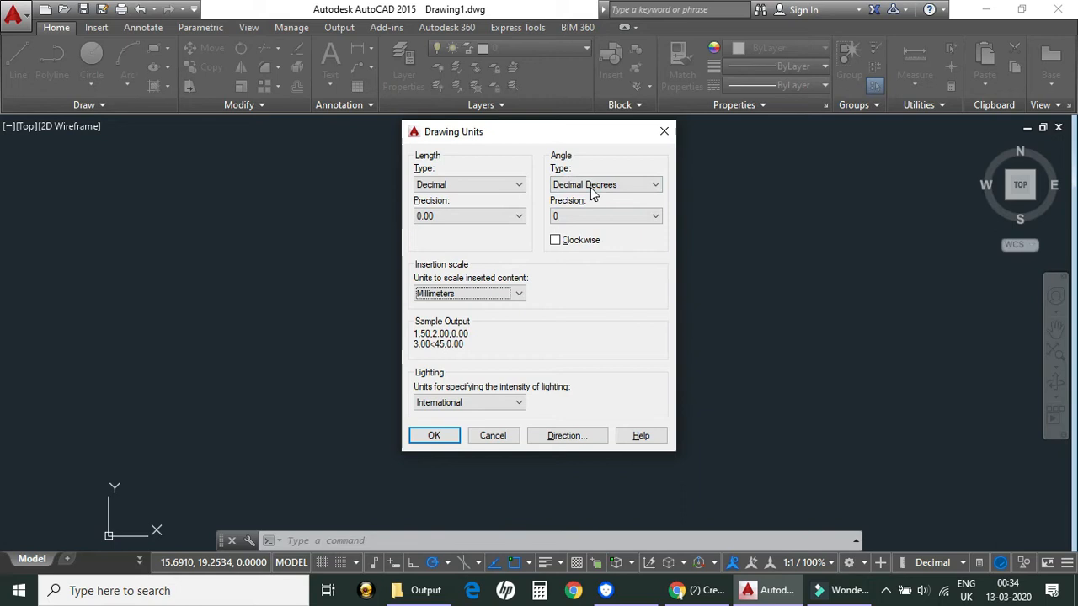
click(652, 185)
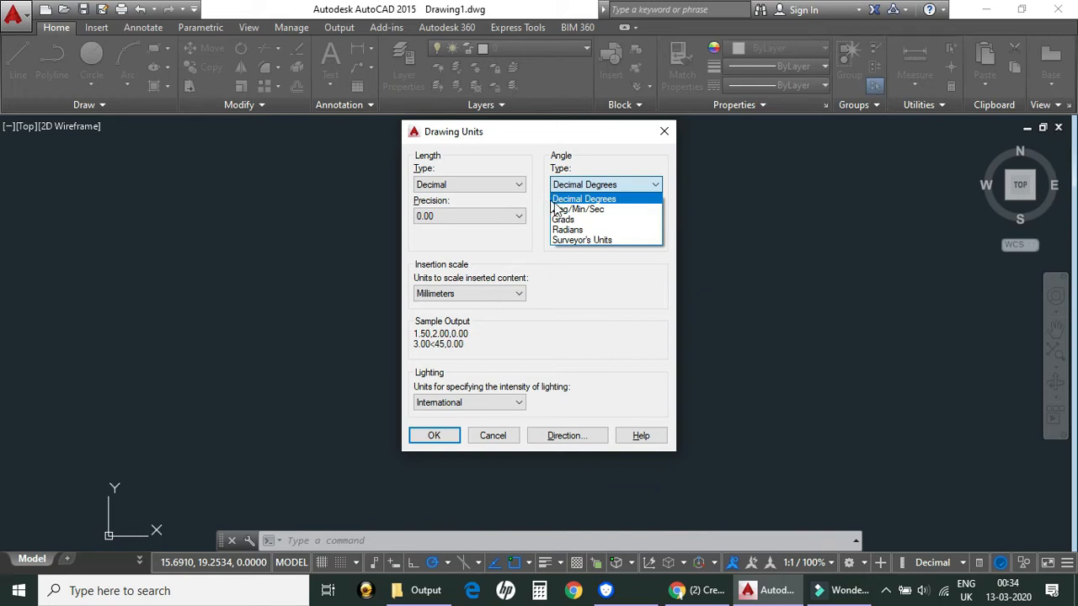
click(606, 200)
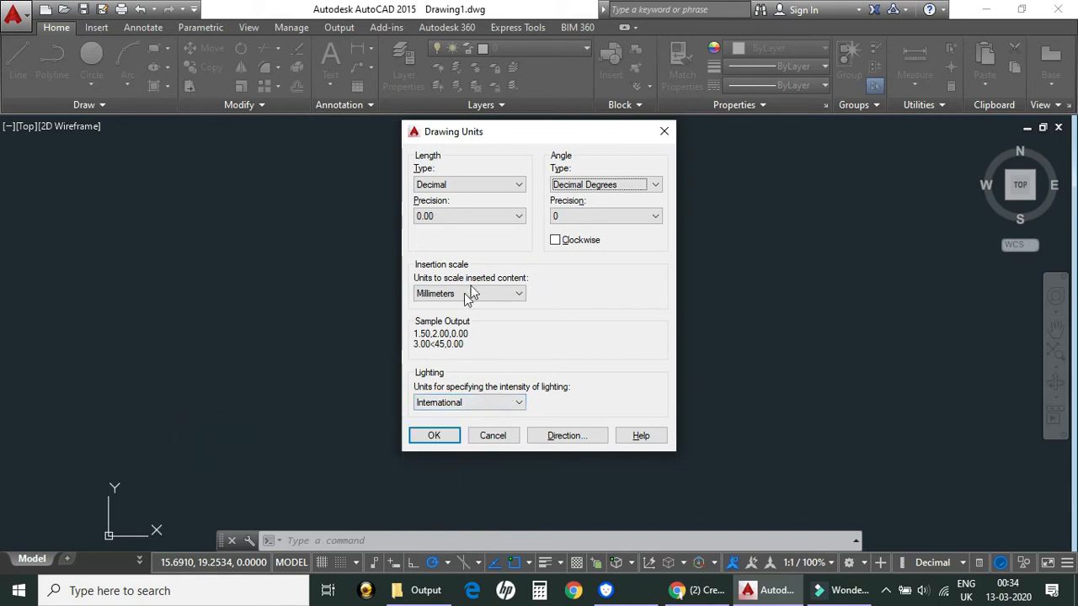
click(433, 436)
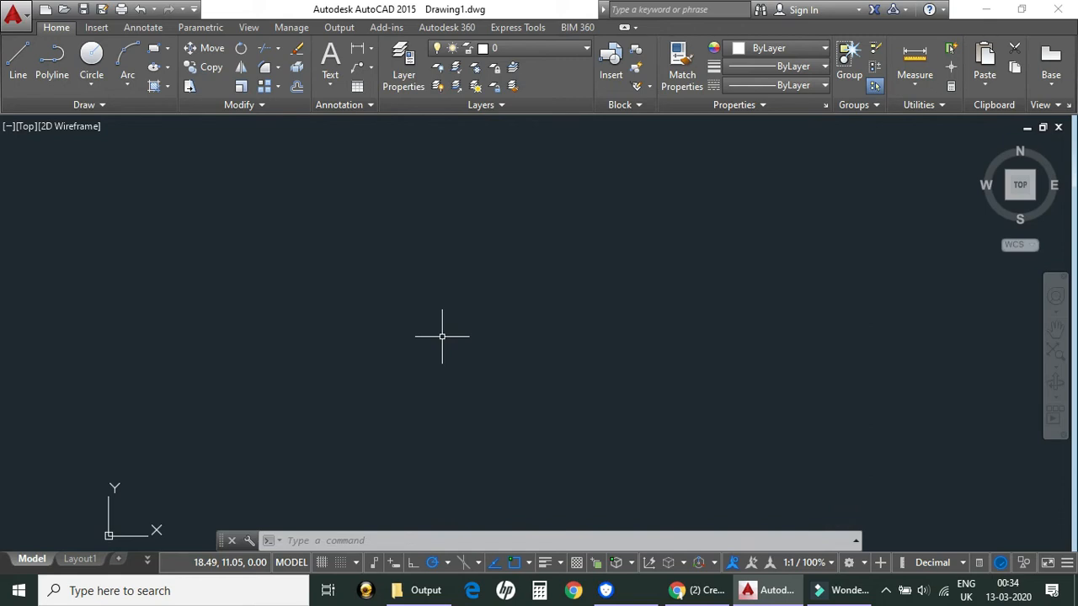
Step: Set the model space limits with the lower left corner at 0,0 and the upper right corner at 297,210
text(li)
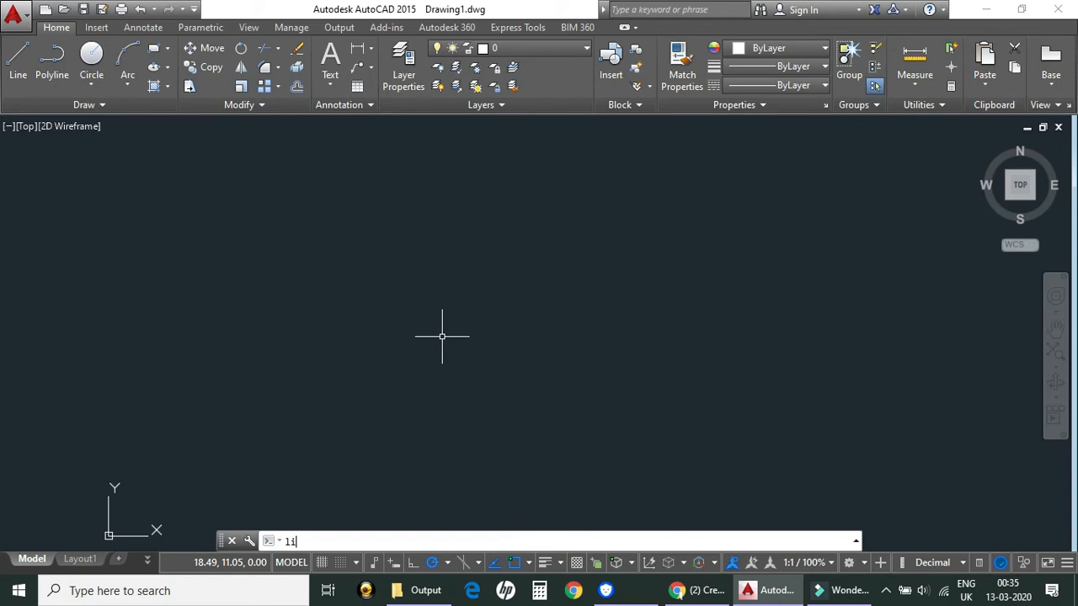
text(m)
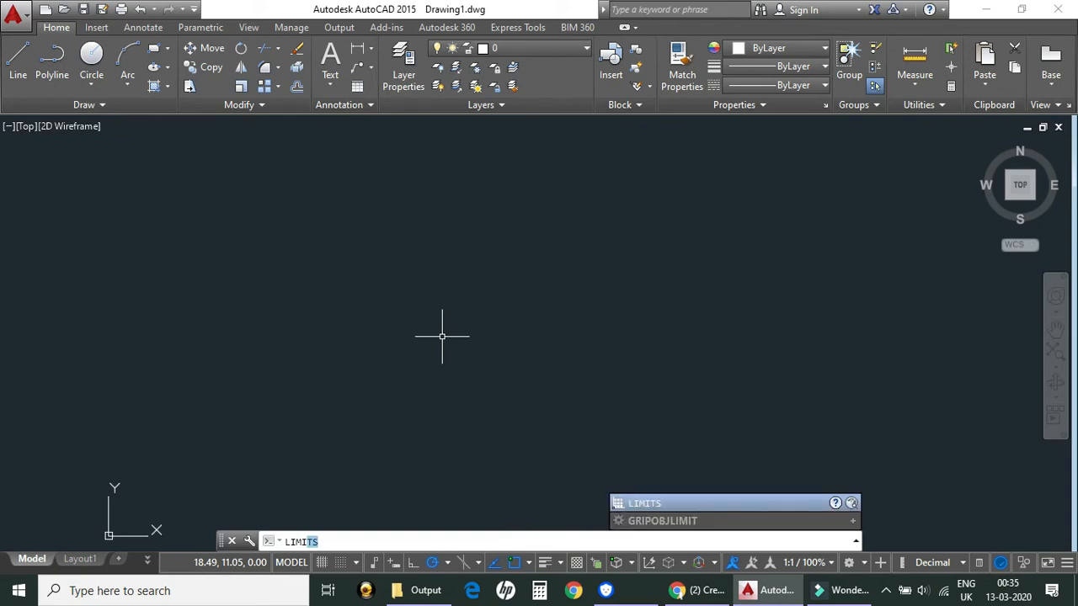
key(Return)
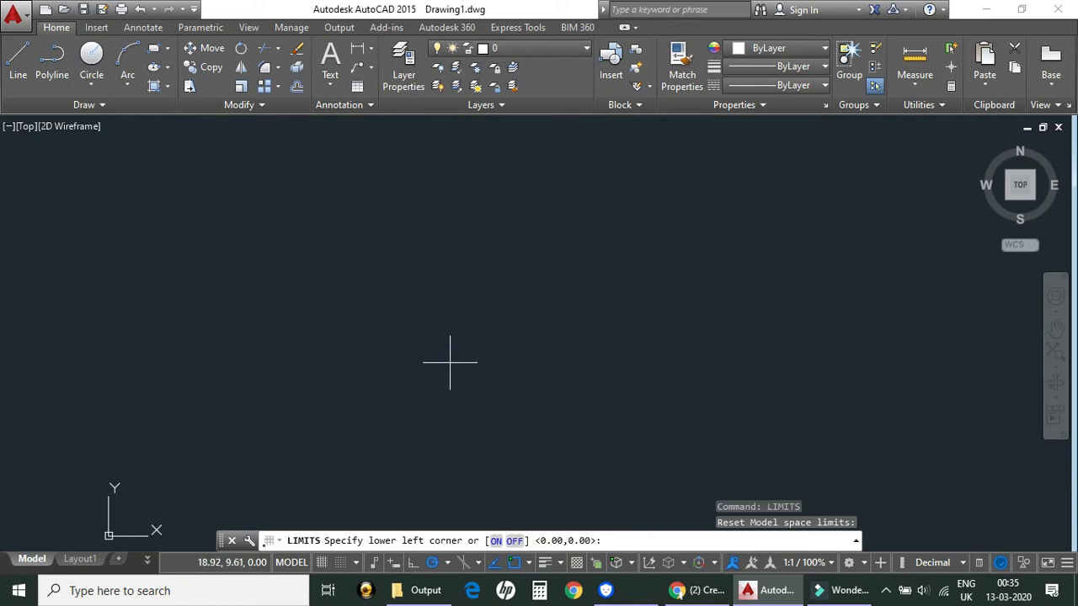
text(0,)
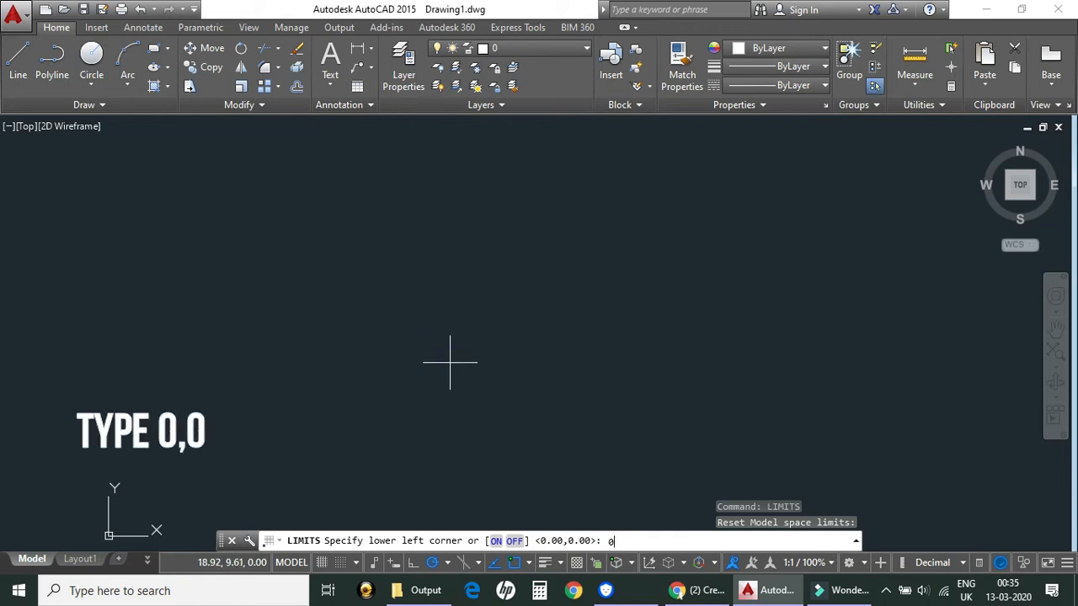
text(0)
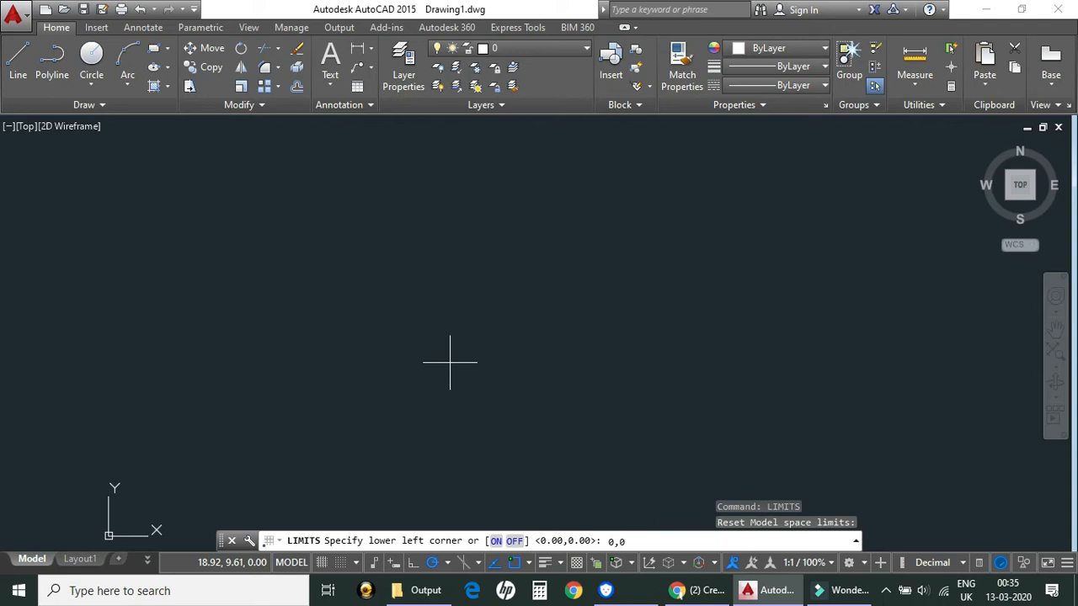
key(Return)
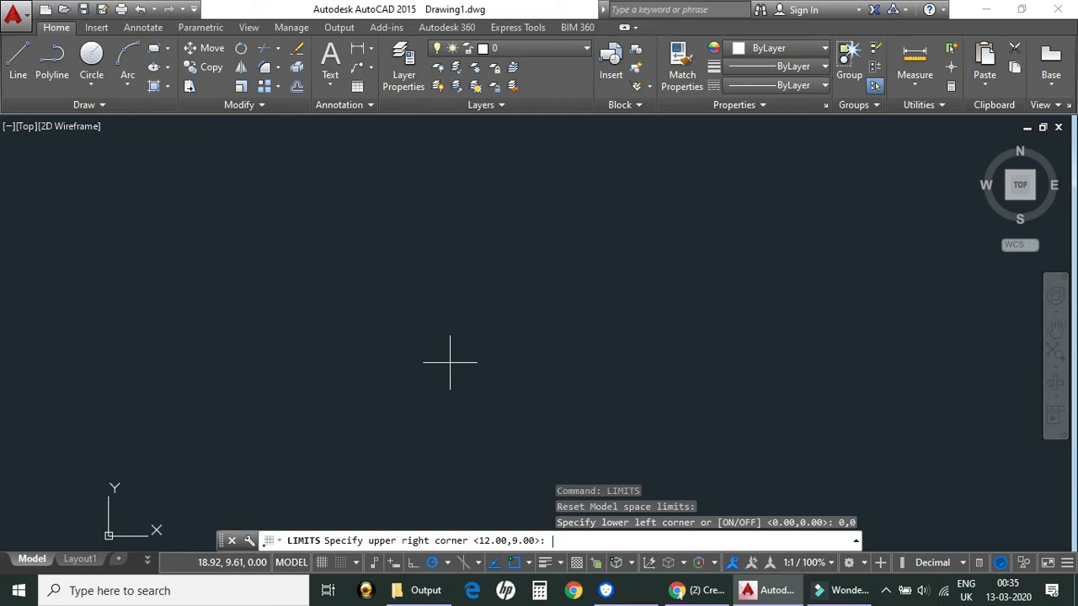
text(297)
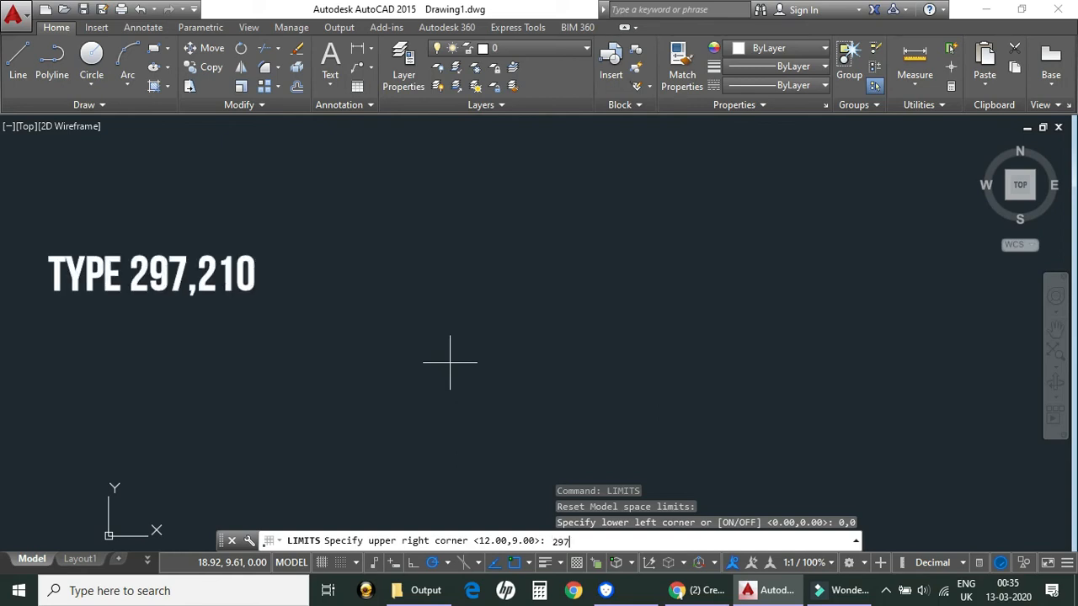
text(,210)
key(Return)
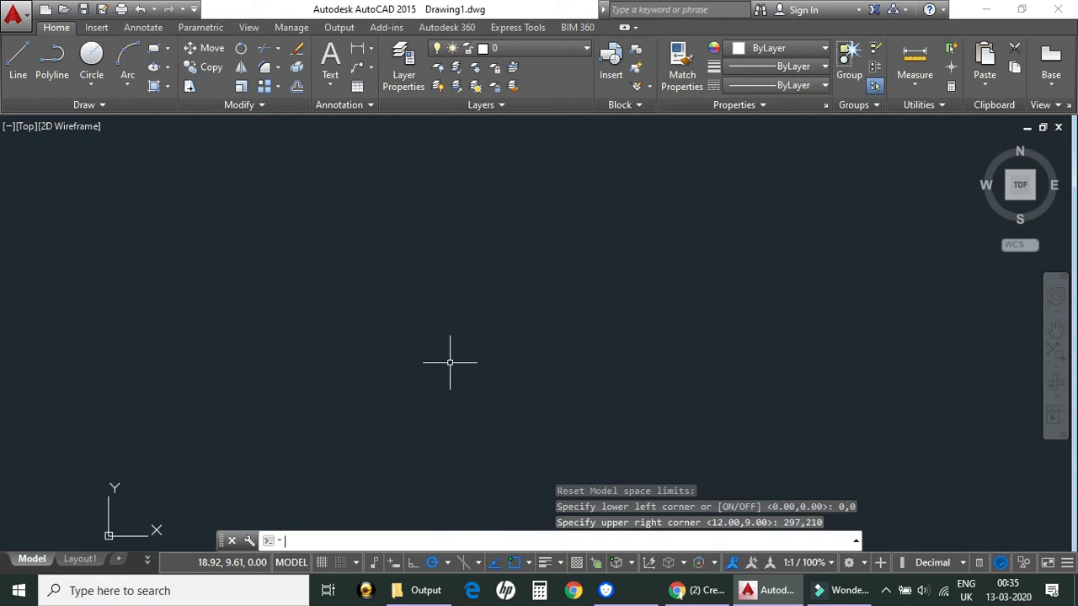
Step: Draw a rectangle from corner 0,0 to opposite corner 297,210 as the sheet boundary
text(re)
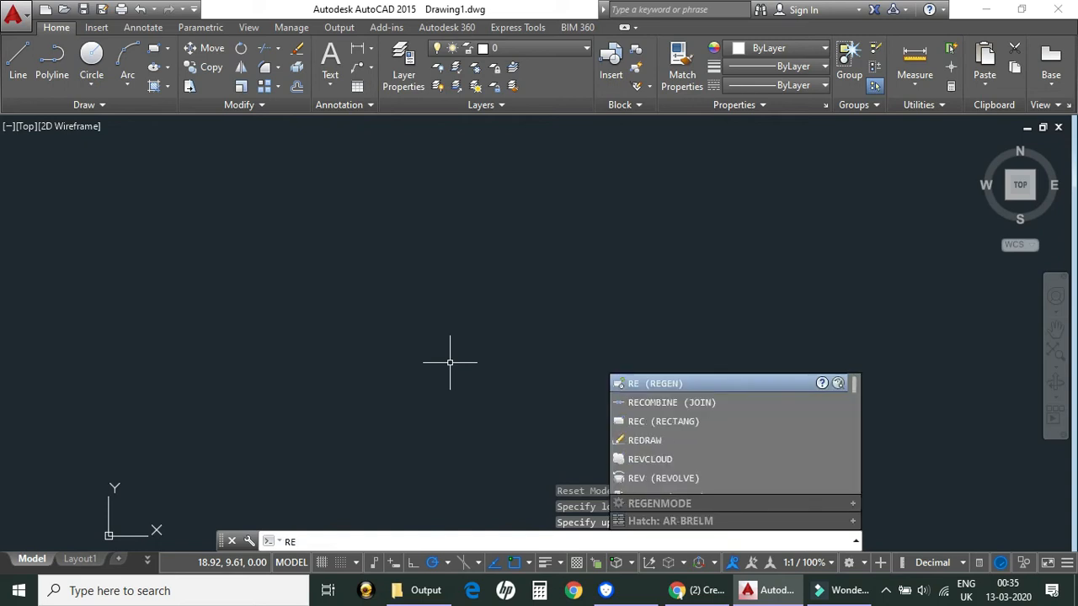
text(c)
key(Return)
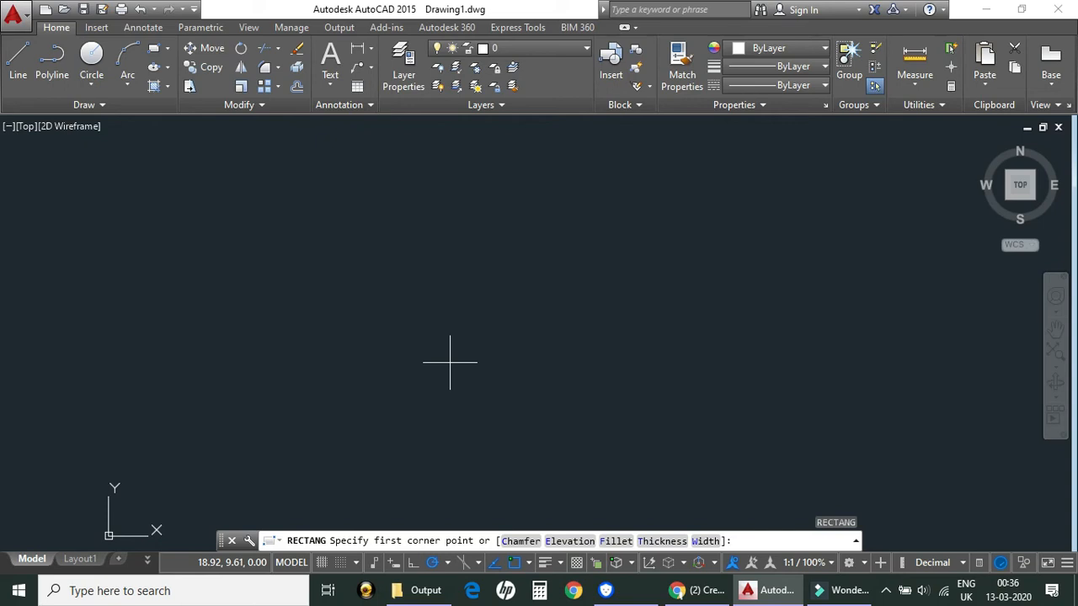
text(0,0)
key(Return)
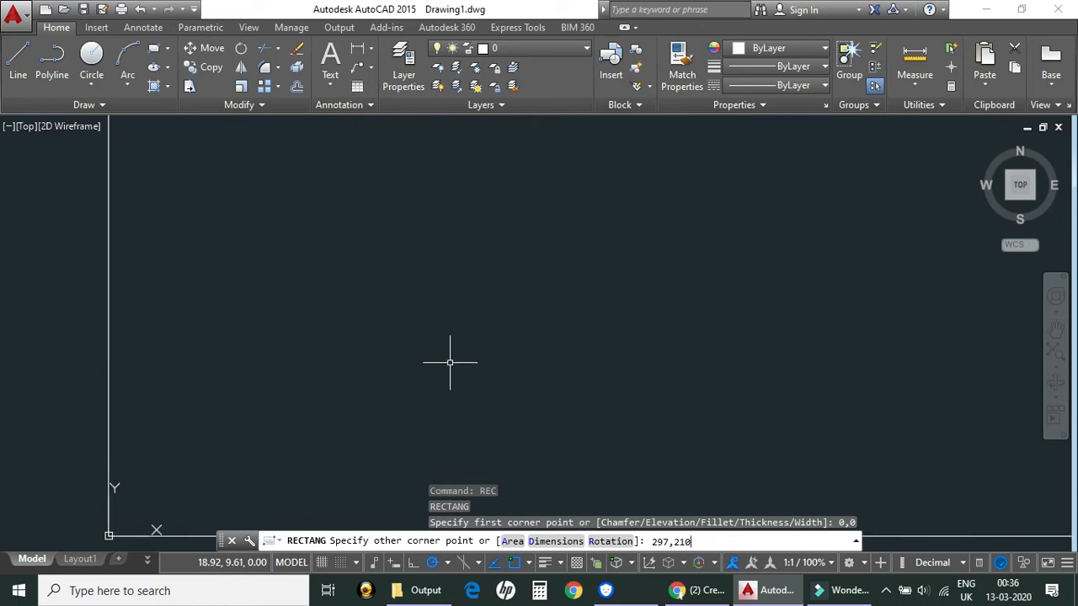
key(Return)
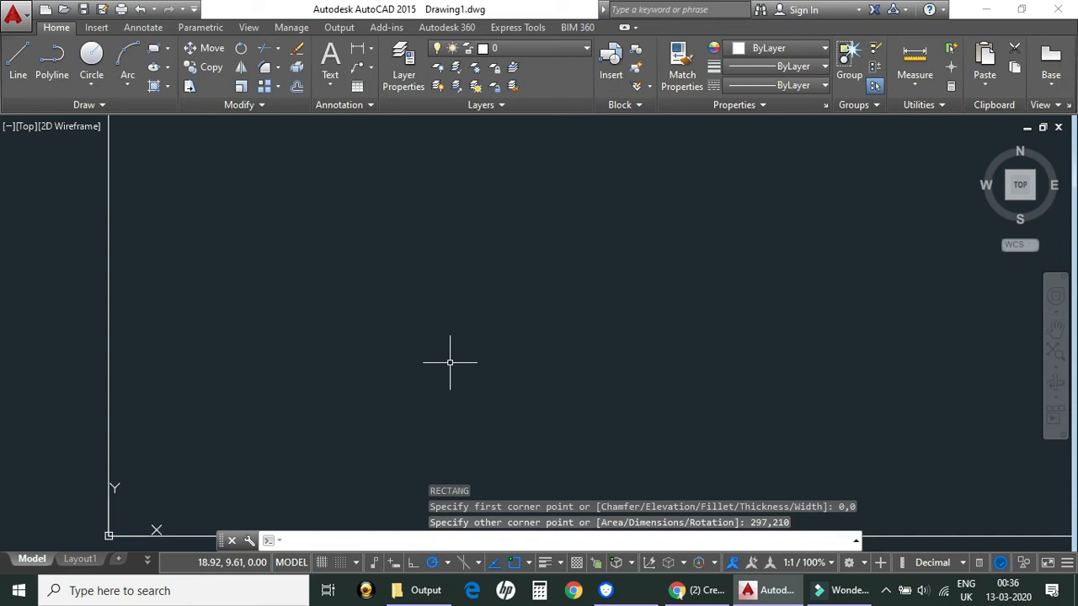
Step: Zoom to the drawing extents and adjust the view so the whole sheet rectangle sits centrally with space around it
text(z)
key(Return)
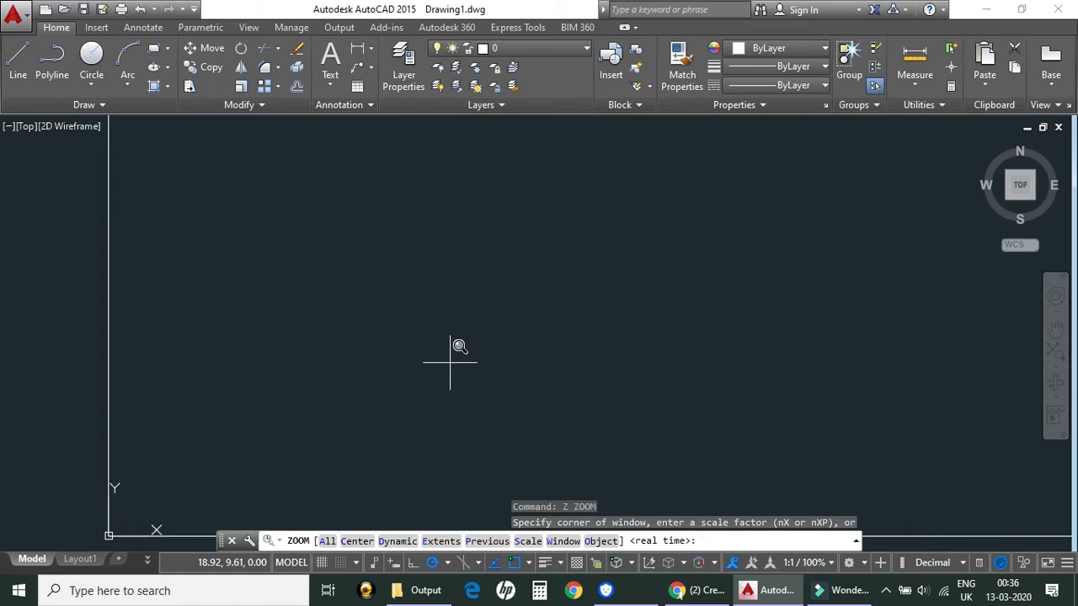
click(425, 543)
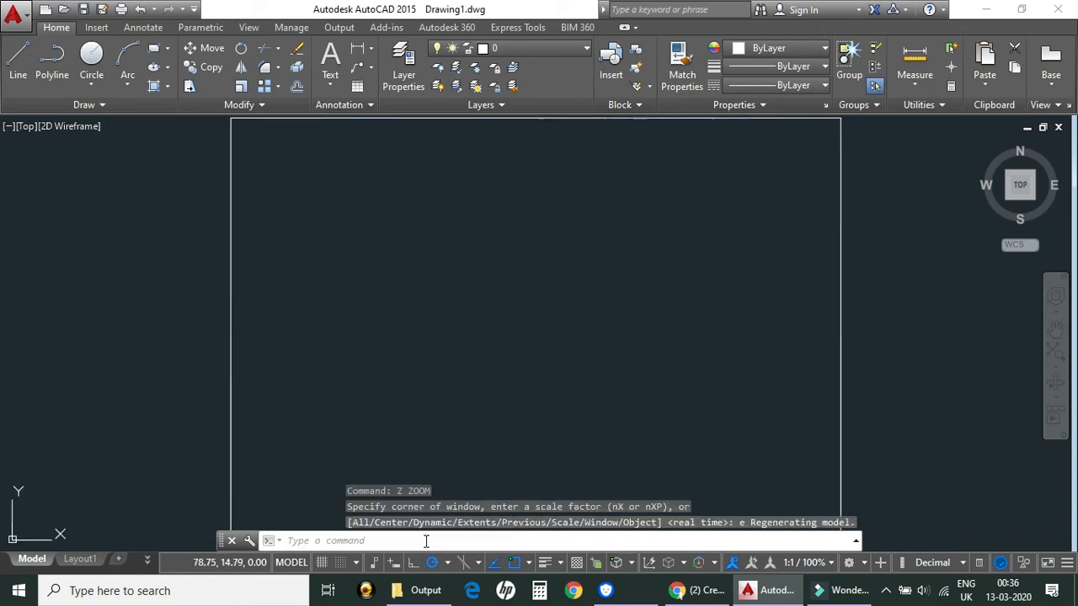
scroll(469, 373, down, 2)
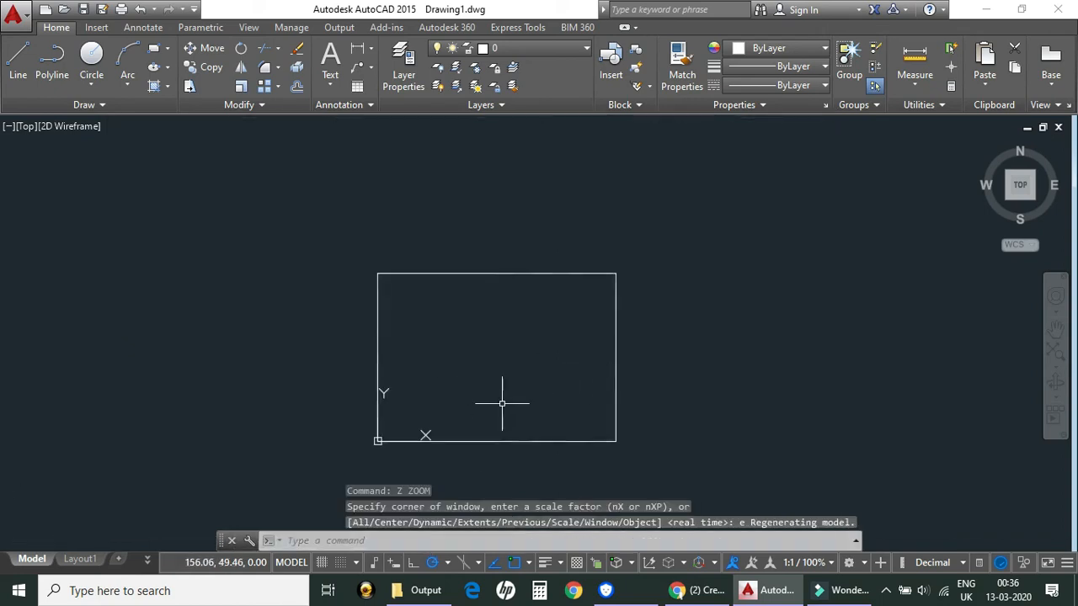
scroll(486, 413, up, 1)
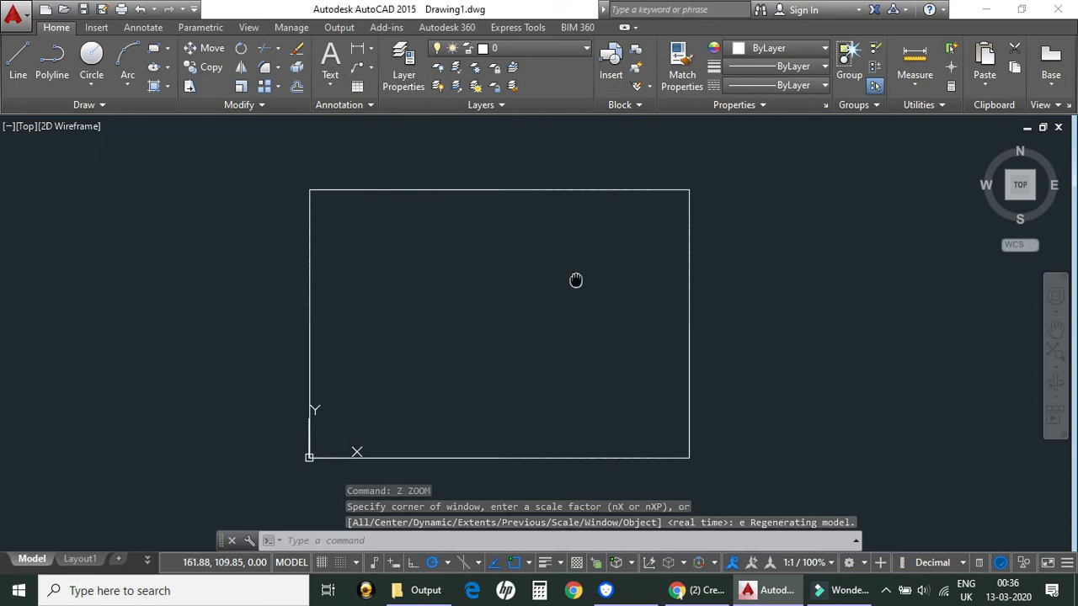
mouse_move(575, 279)
middle_down()
mouse_move(601, 272)
mouse_move(576, 298)
middle_up()
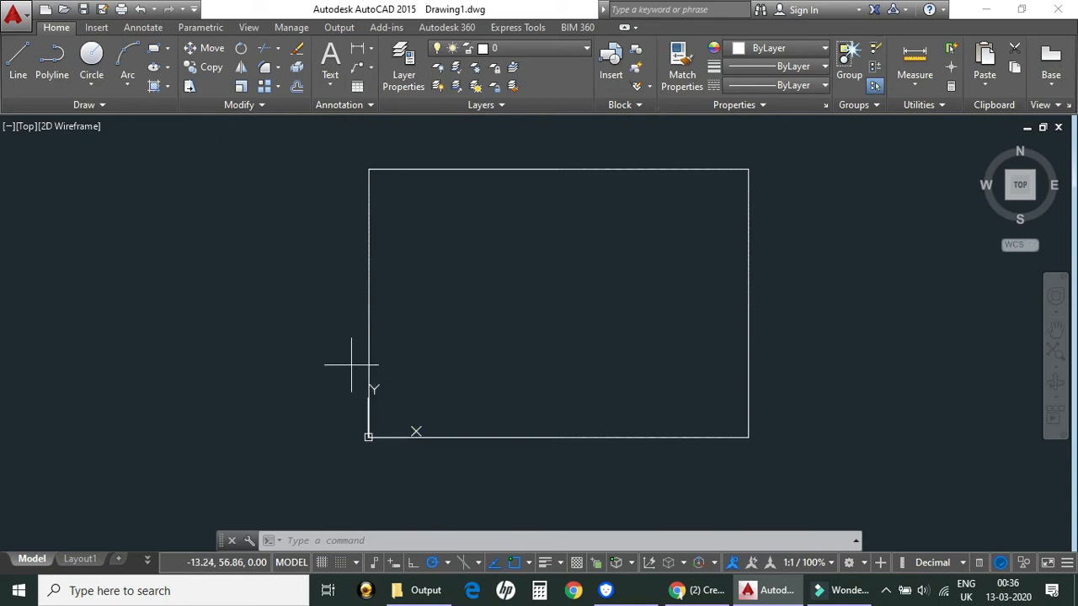
Step: Detach the UCS icon from the rectangle's corner with the Noorigin option of UCSICON
mouse_move(351, 365)
mouse_down()
mouse_move(435, 373)
mouse_move(472, 449)
mouse_move(409, 469)
mouse_move(345, 464)
mouse_move(332, 482)
mouse_up()
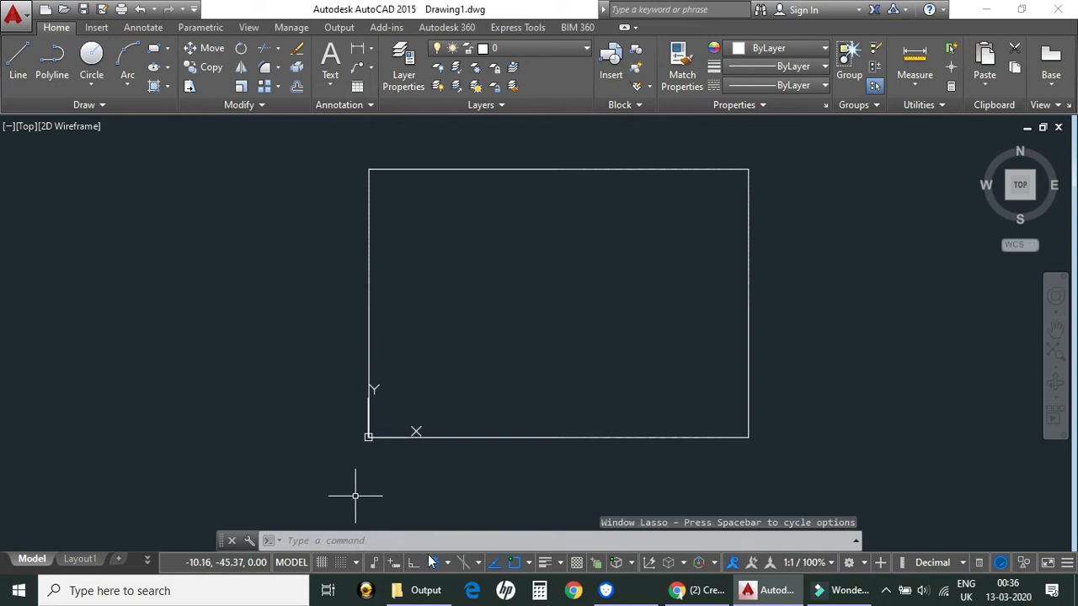
click(446, 540)
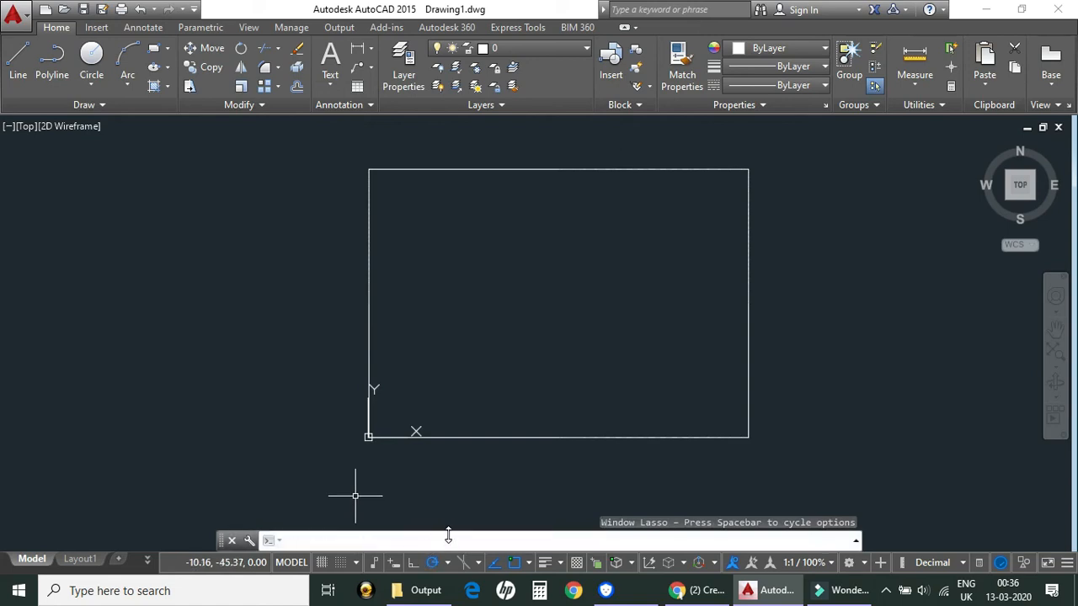
text(ucs)
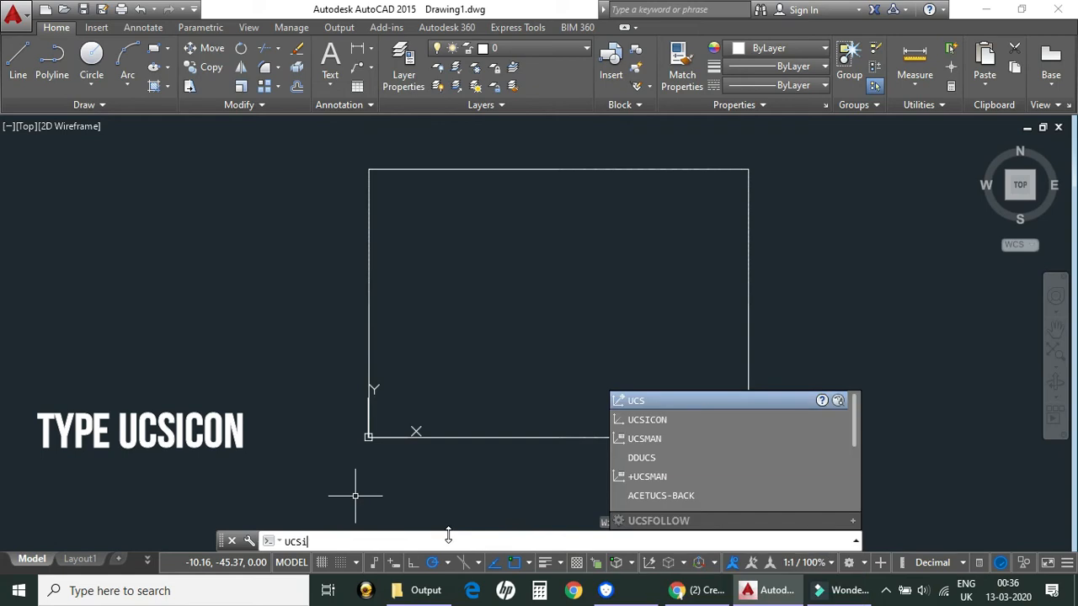
text(i)
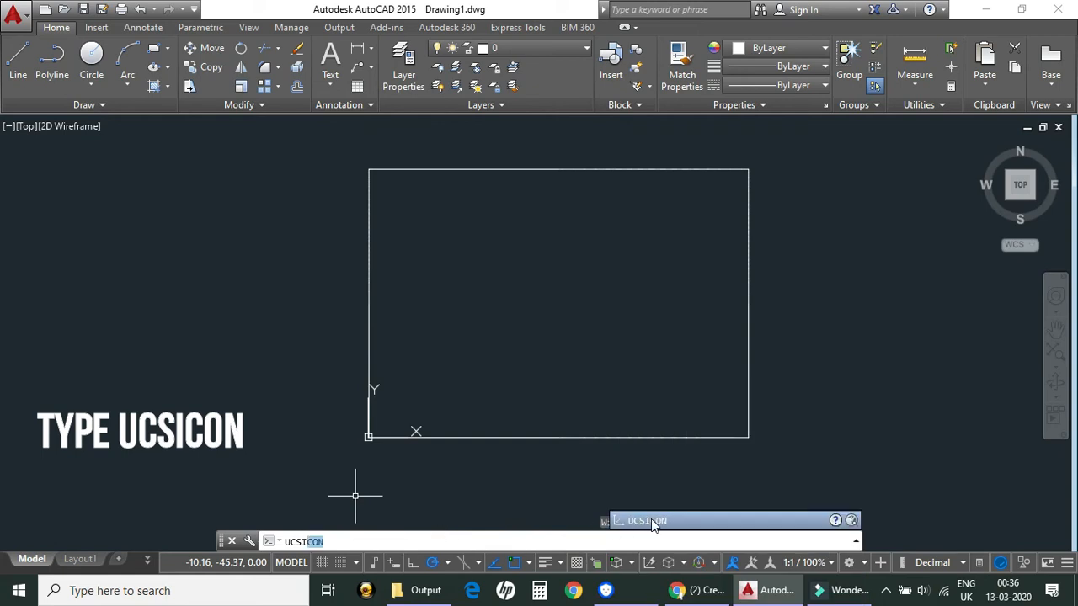
click(654, 520)
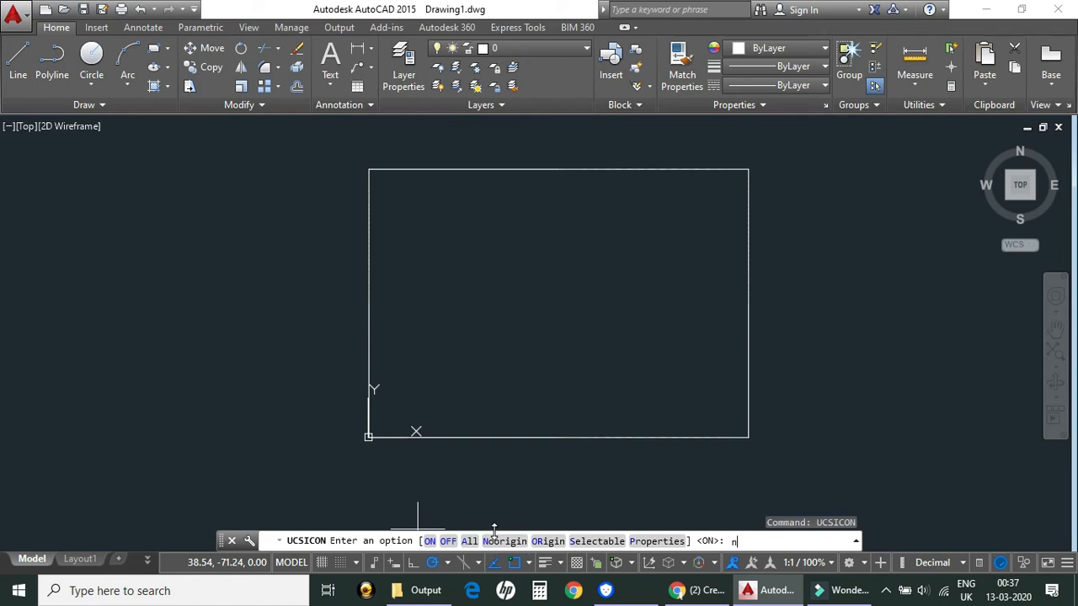
key(Return)
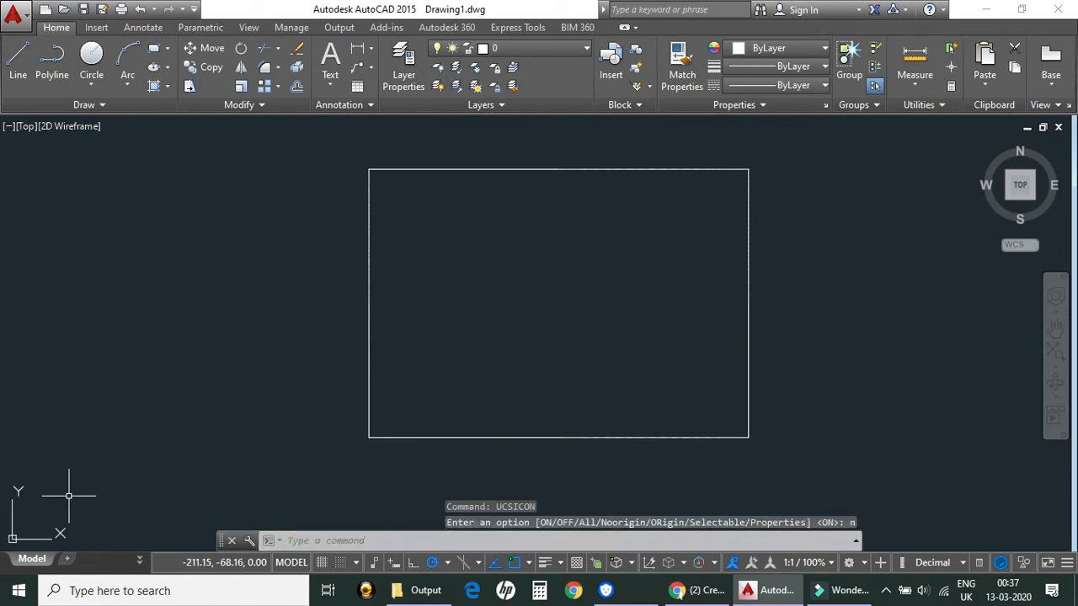
mouse_move(31, 449)
mouse_down()
mouse_move(65, 469)
mouse_move(68, 538)
mouse_move(23, 549)
mouse_up()
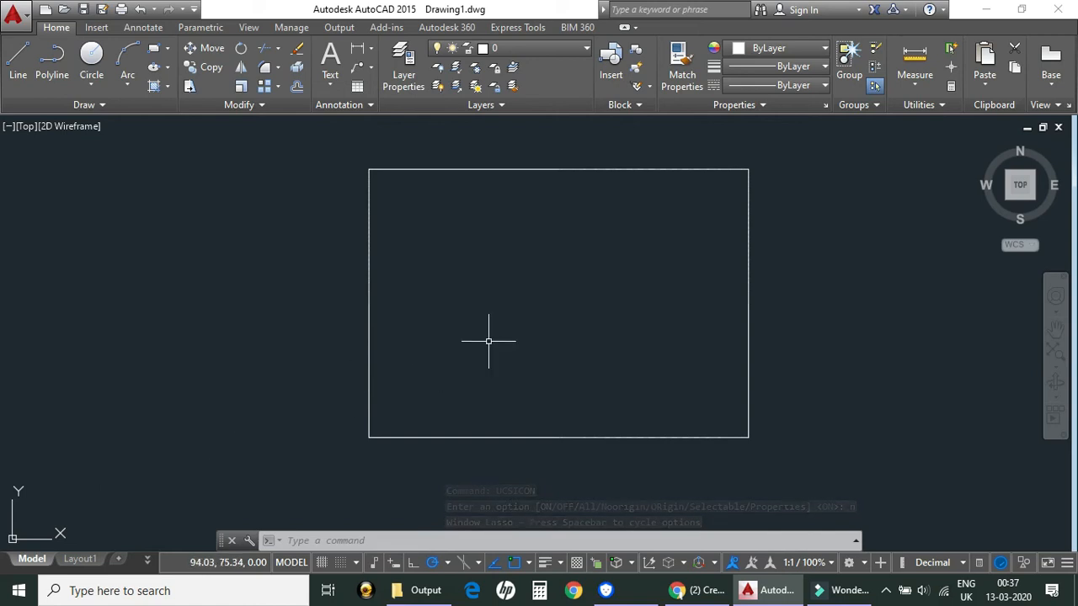
Step: Draw a circle of about 16 mm radius inside the sheet rectangle near its upper-left corner
text(c)
key(Return)
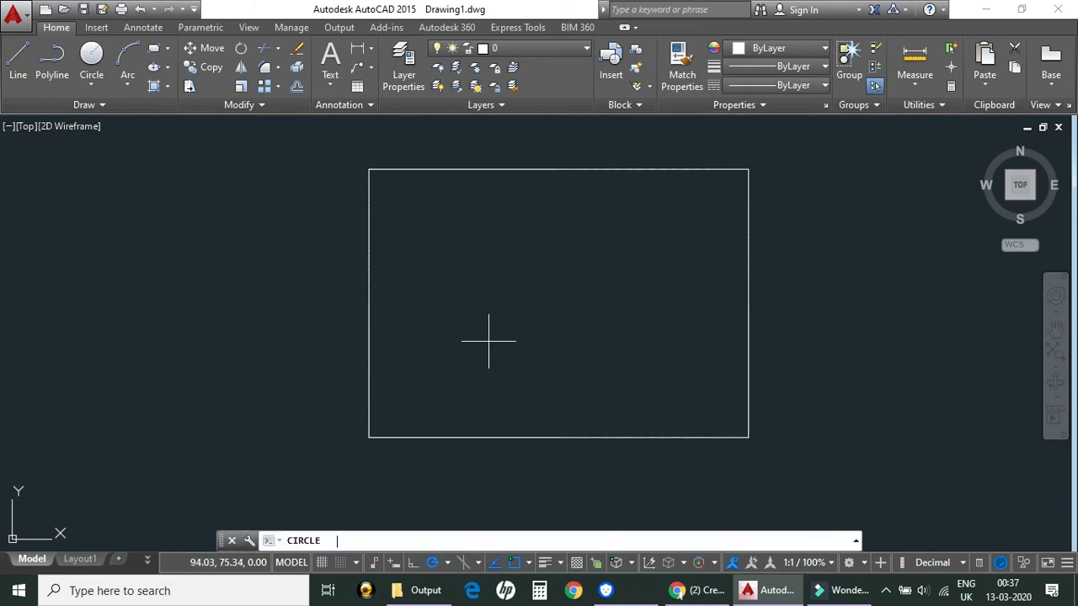
click(432, 222)
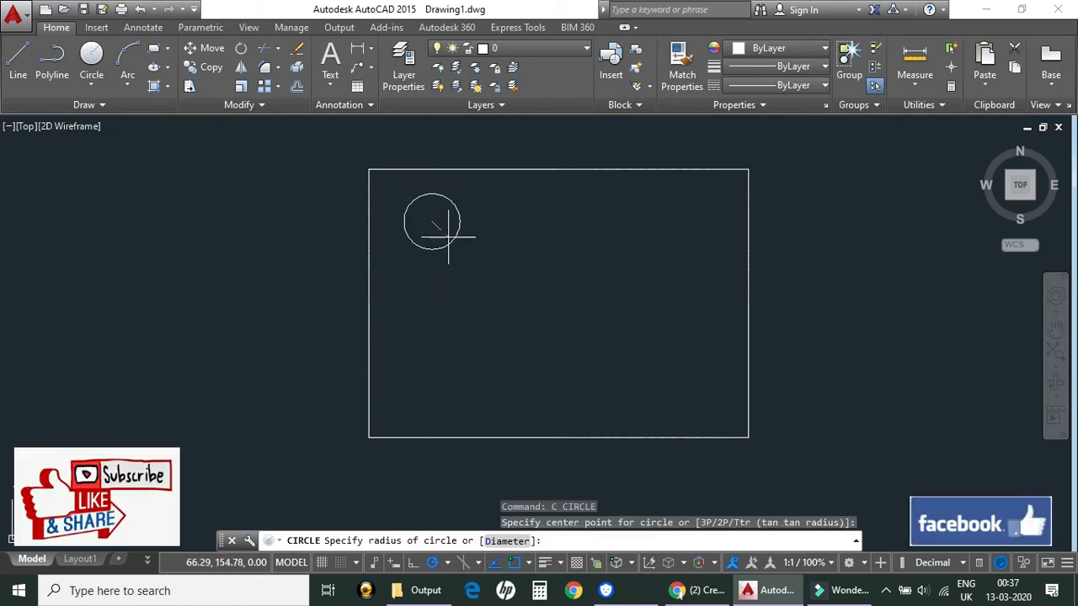
click(448, 234)
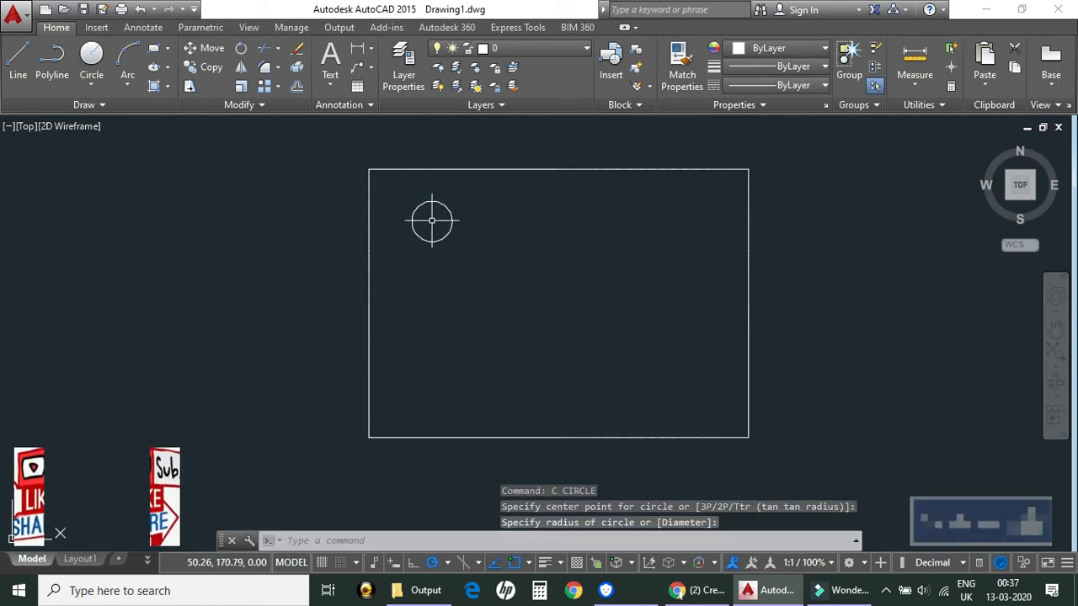
Step: Draw a small rectangle inside the sheet boundary, just above and left of its centre
text(rec)
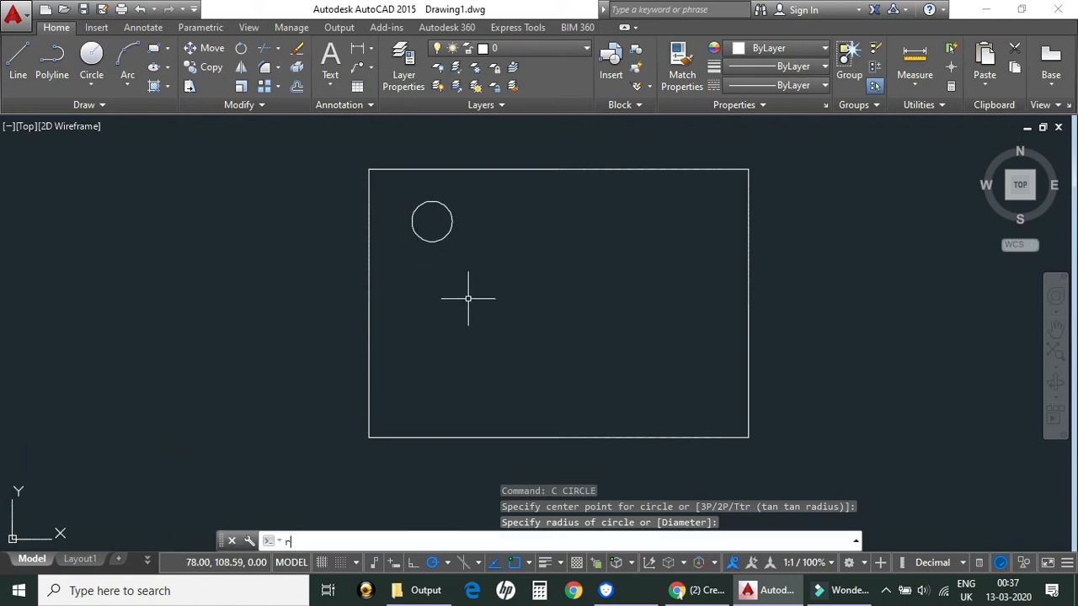
key(Return)
click(501, 261)
click(557, 300)
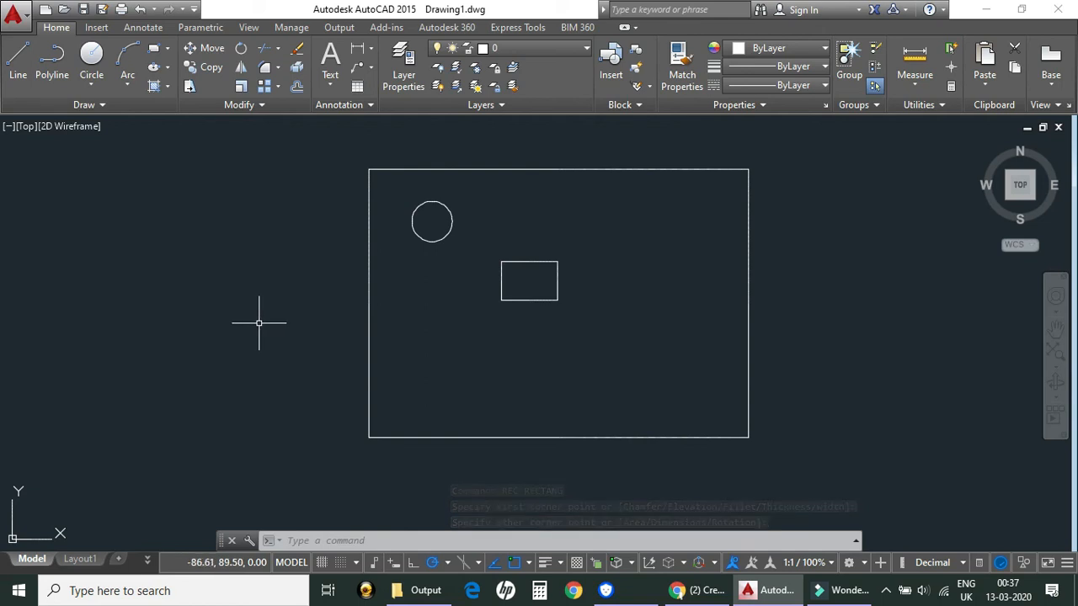
Step: Draw two circles outside the sheet rectangle, one of about 37 mm radius to its left and one of about 27 mm to its right
text(c)
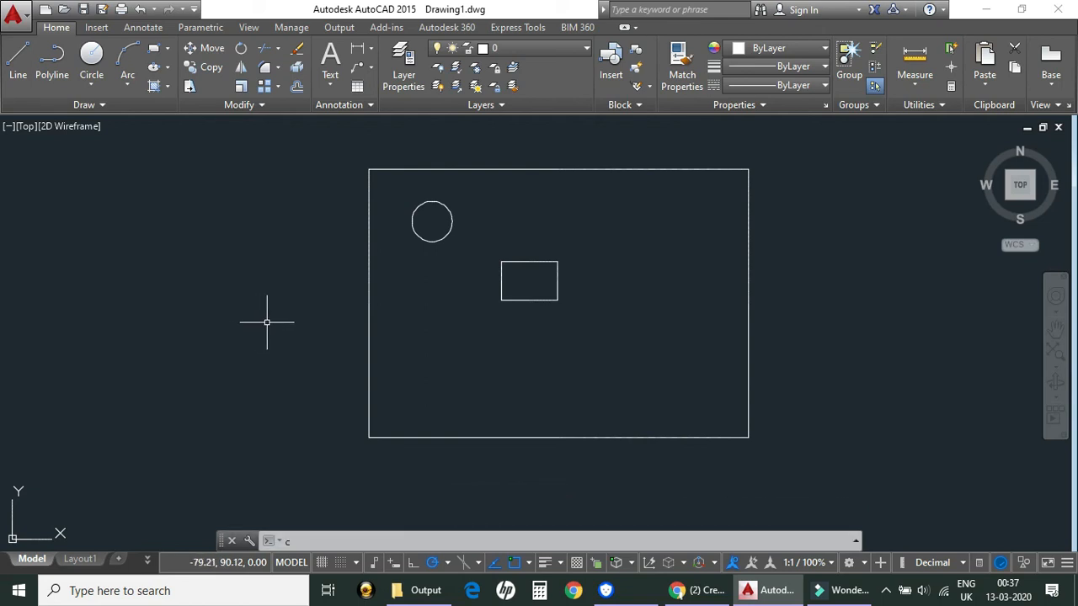
key(Return)
click(251, 253)
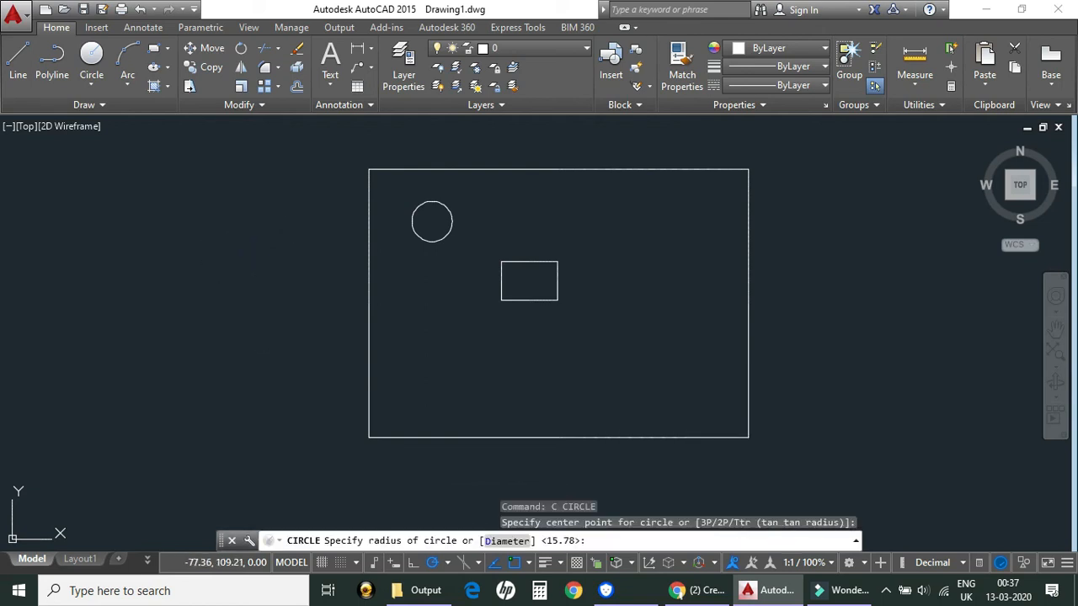
key(Return)
key(Return)
click(806, 261)
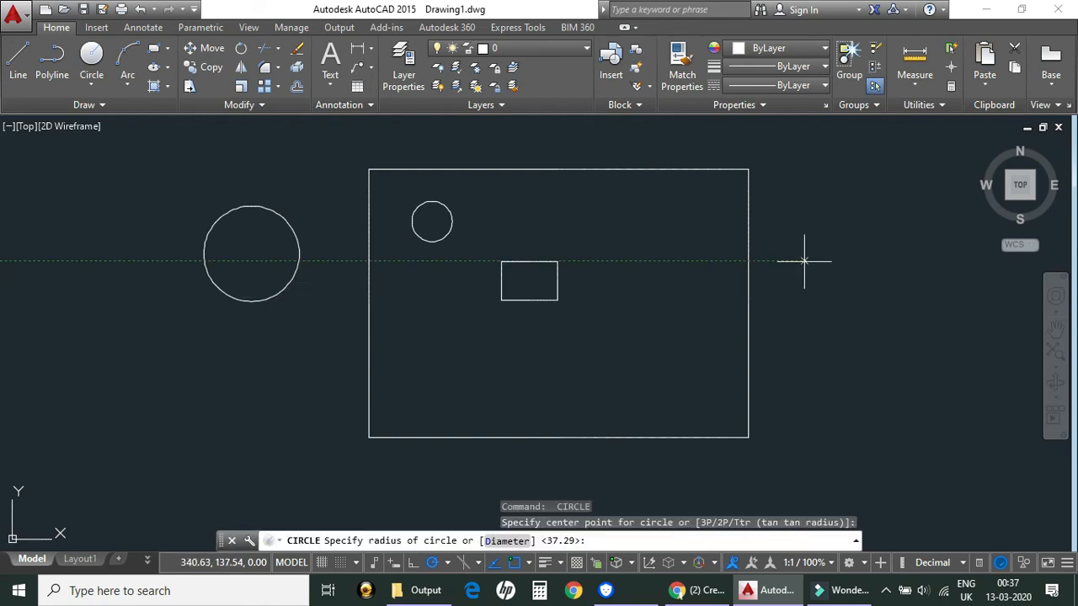
click(824, 291)
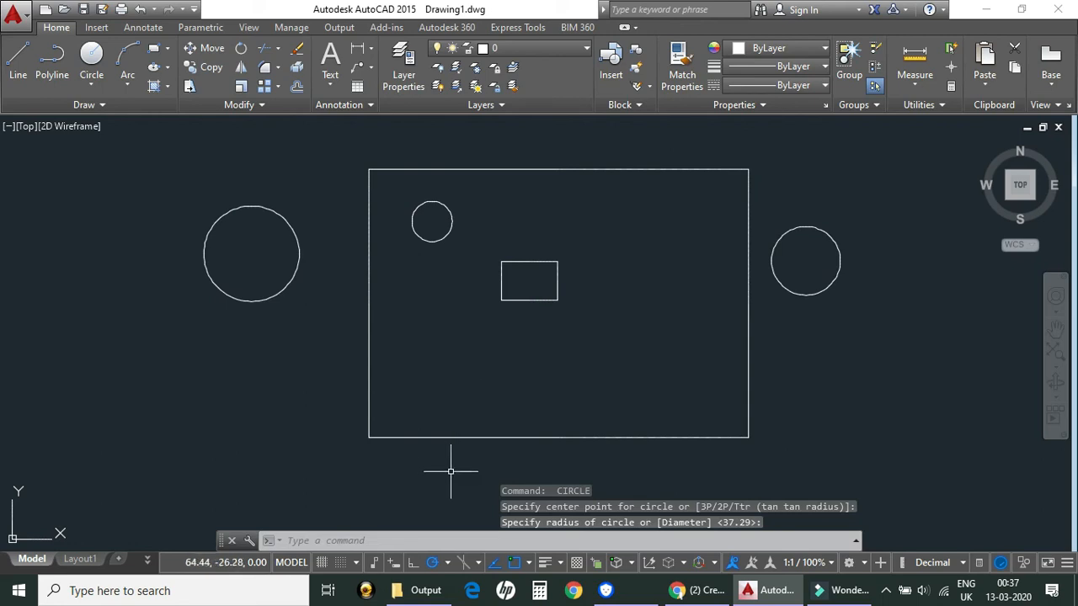
Step: Turn limits checking on with the ON option of the LIMITS command
text(l)
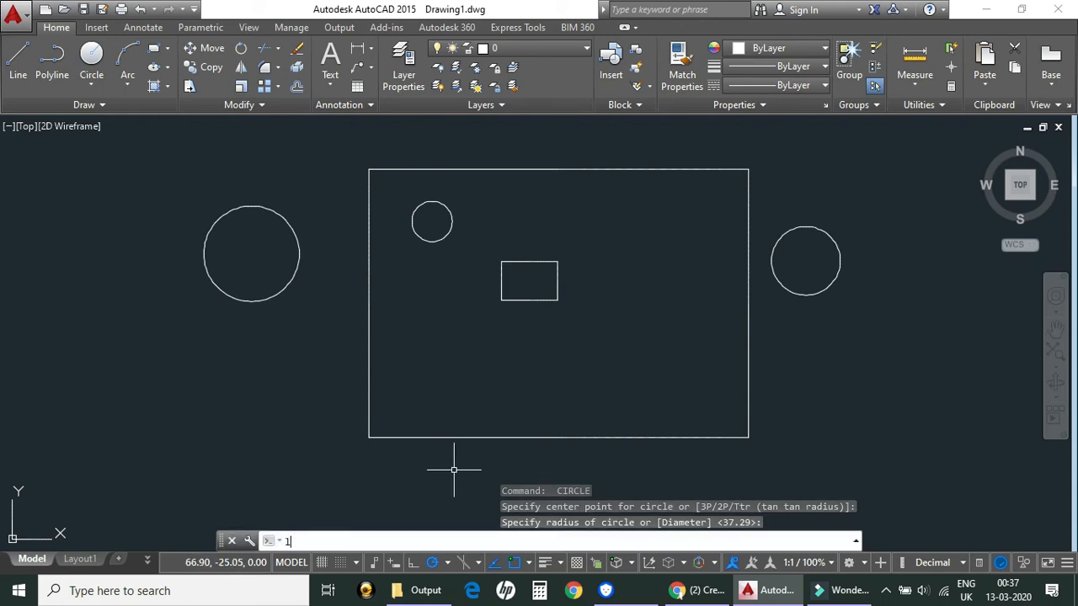
text(im)
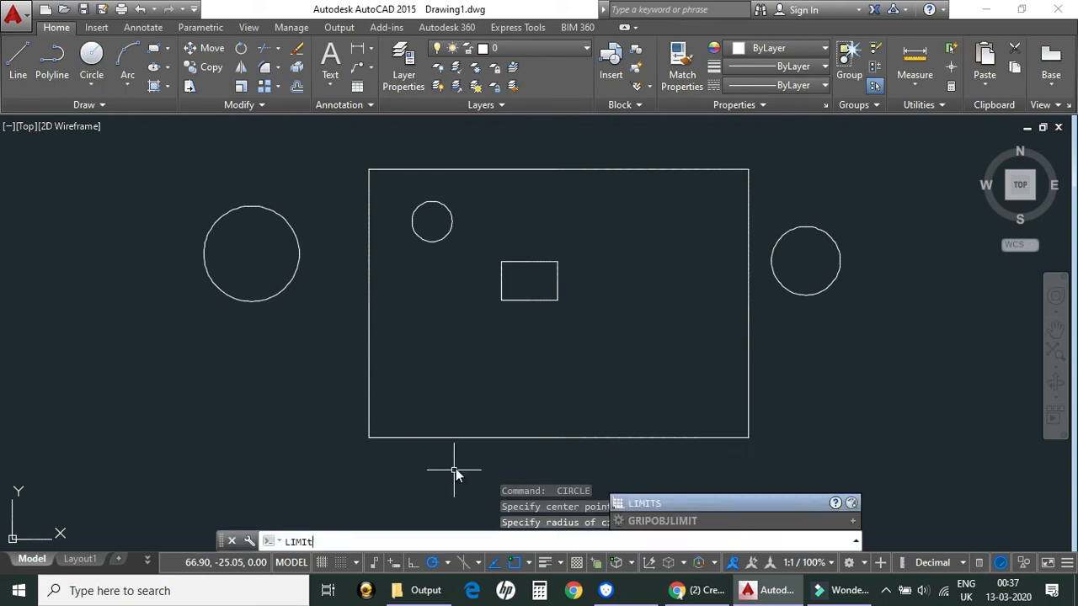
text(its)
key(Return)
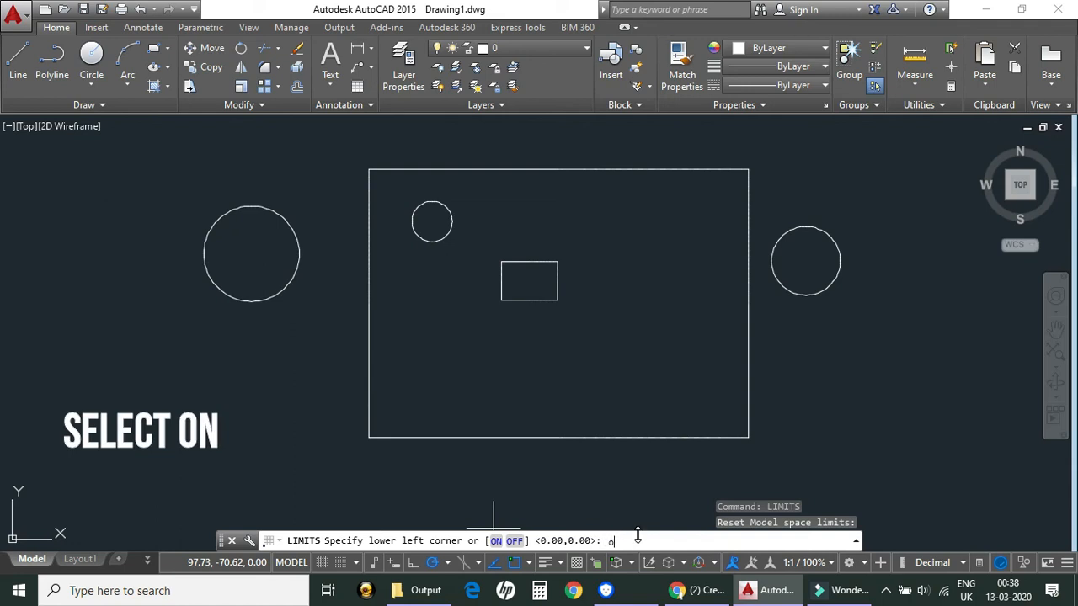
text(n)
key(Return)
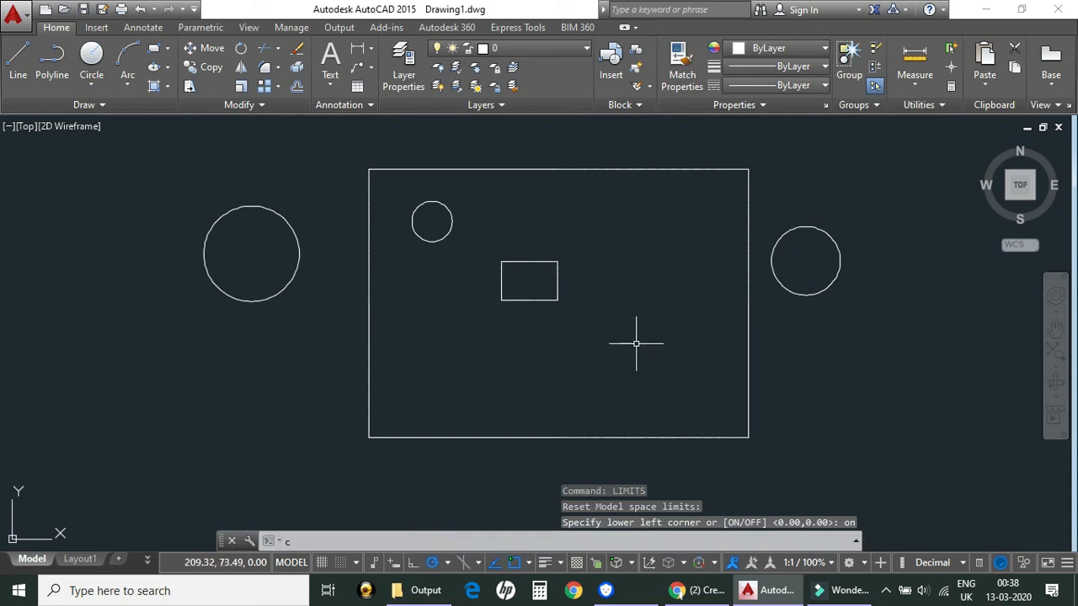
Step: Draw another circle inside the sheet boundary, to the lower right of the small rectangle
text(c)
key(Return)
click(624, 312)
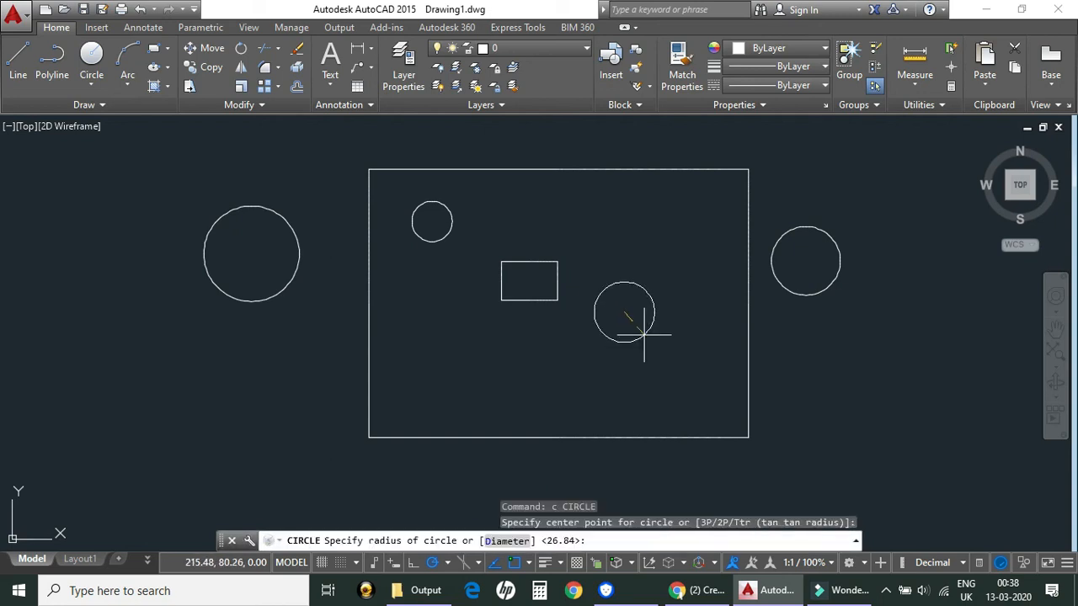
click(644, 334)
Step: Try to draw a circle outside the drawing limits, right of the sheet and below the existing outer circle
text(c)
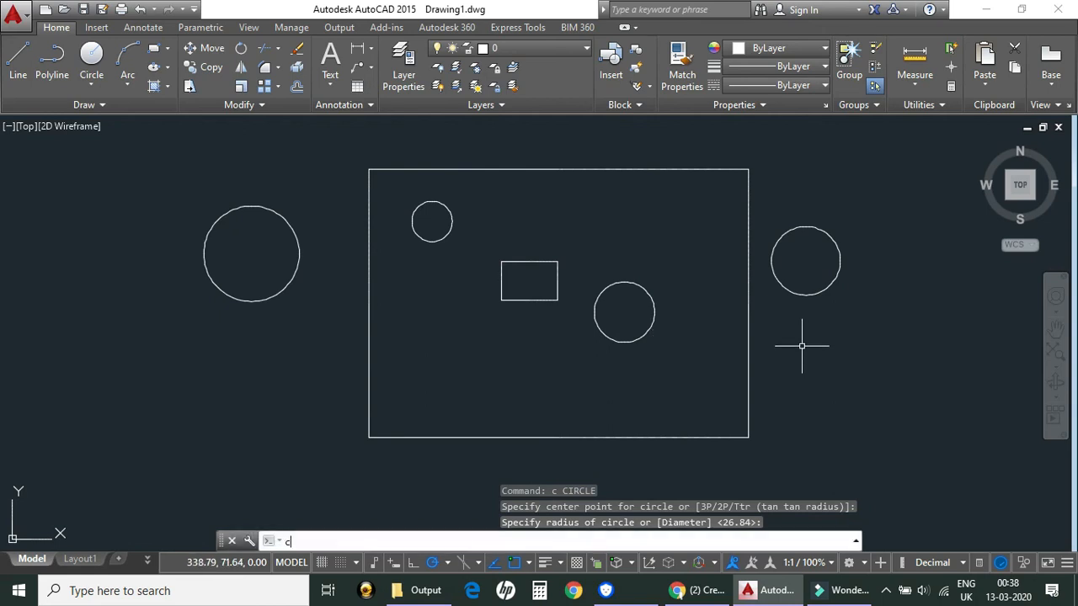
key(Return)
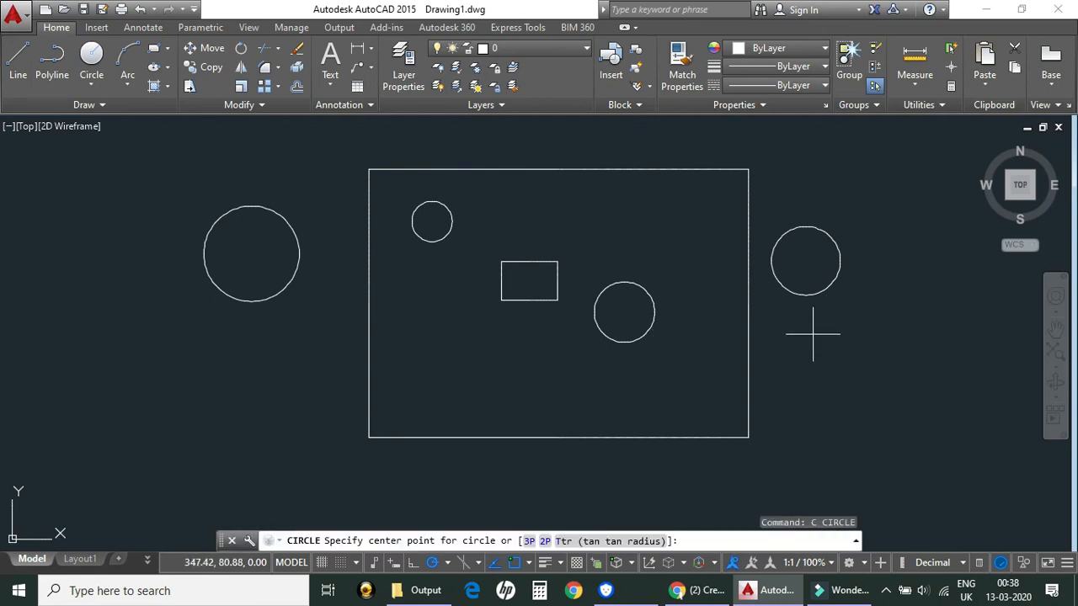
click(826, 352)
click(831, 355)
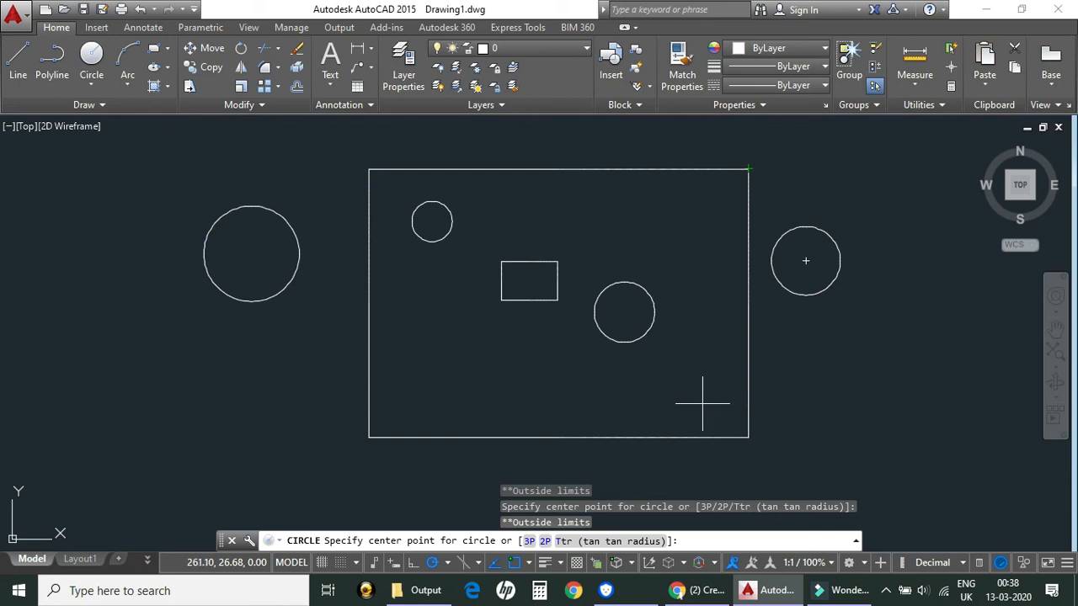
key(Return)
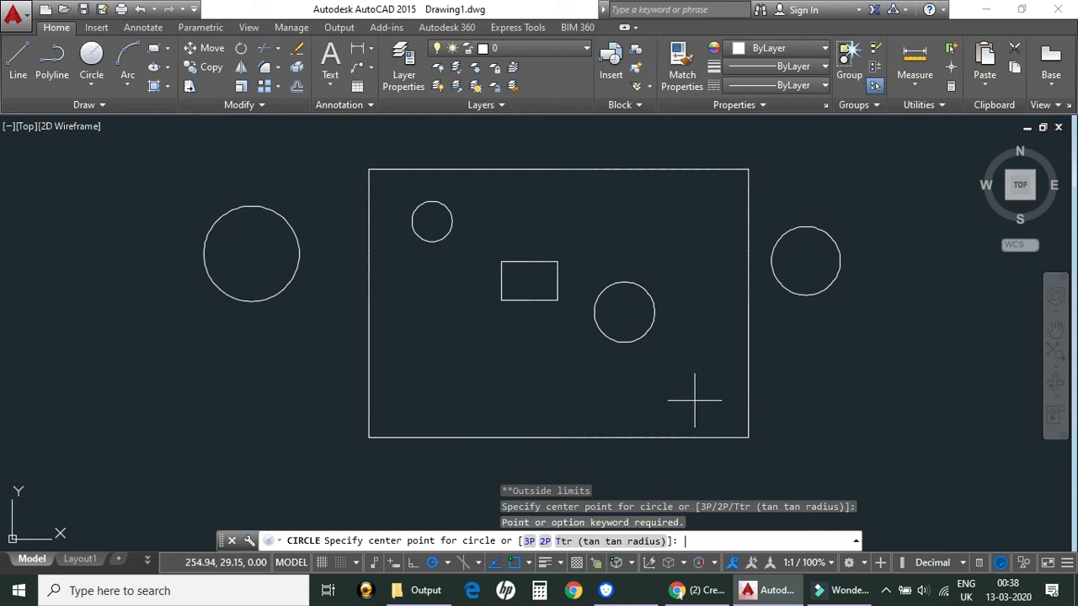